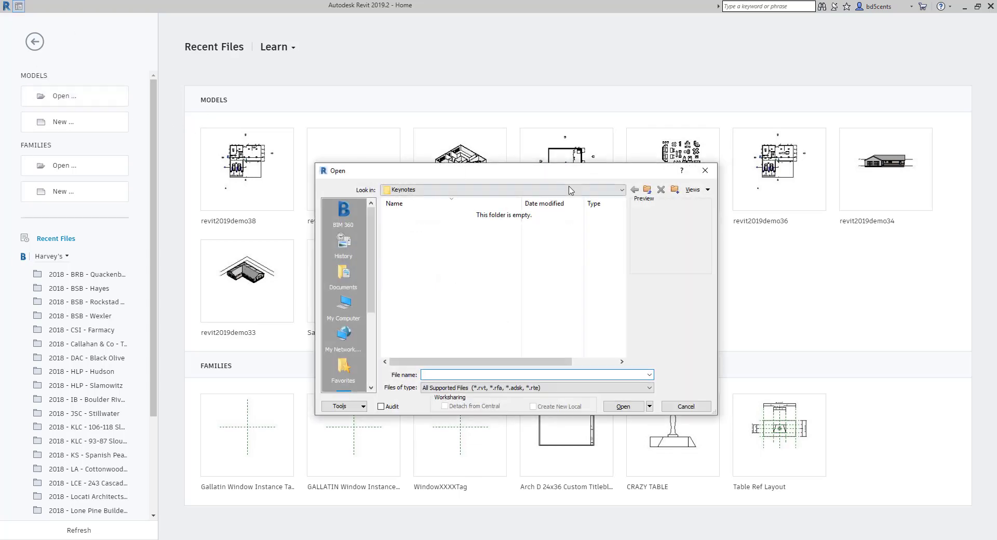
Open the project revit2019demo22.rvt from the Demos folder and display its Level 1 floor plan
{"action": "left_click", "coordinate": [648, 190]}
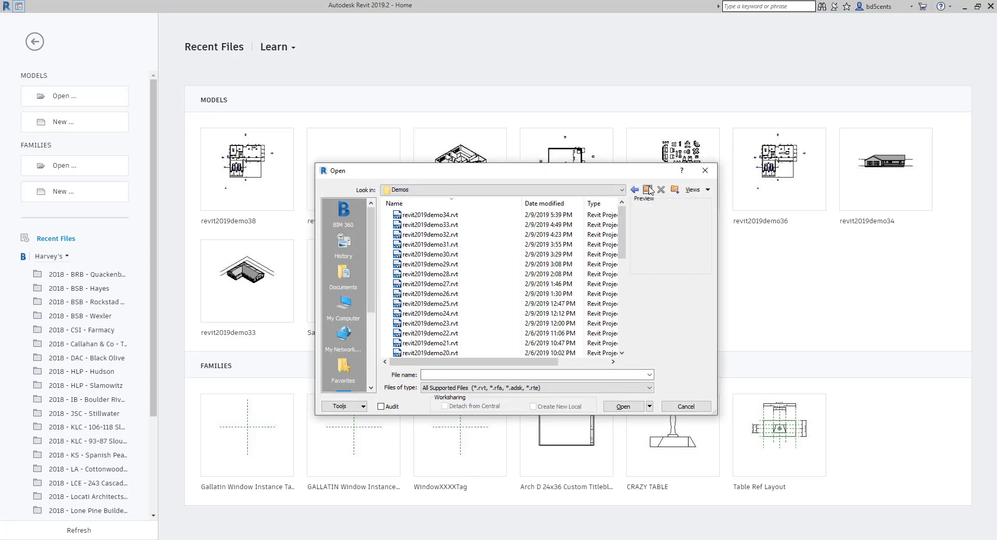
{"action": "left_click", "coordinate": [467, 333]}
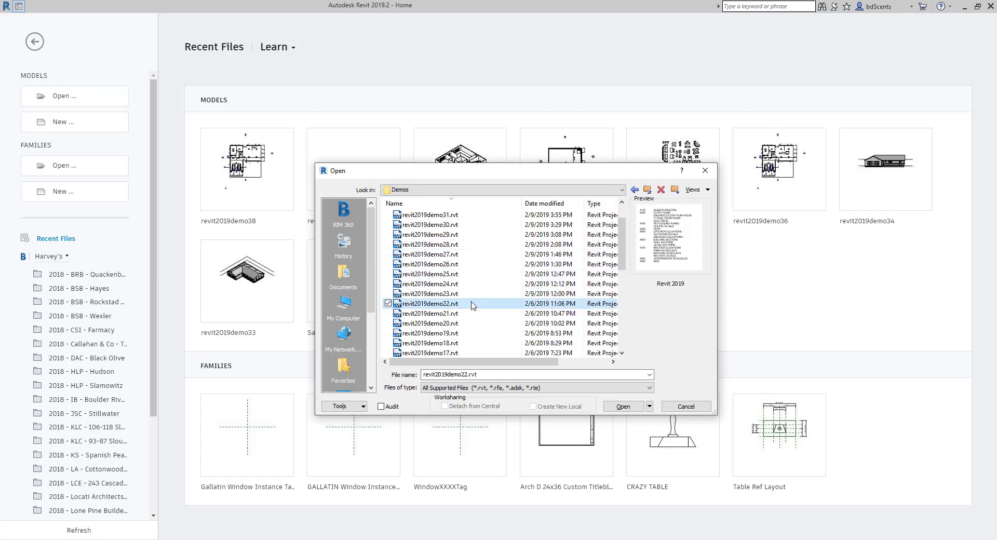
{"action": "left_click", "coordinate": [624, 406]}
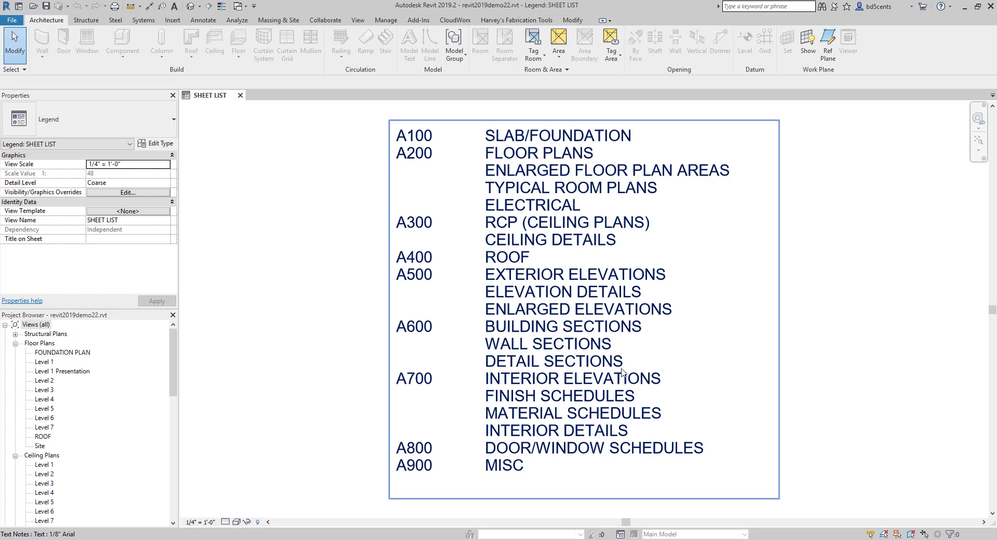
{"action": "left_click", "coordinate": [44, 353]}
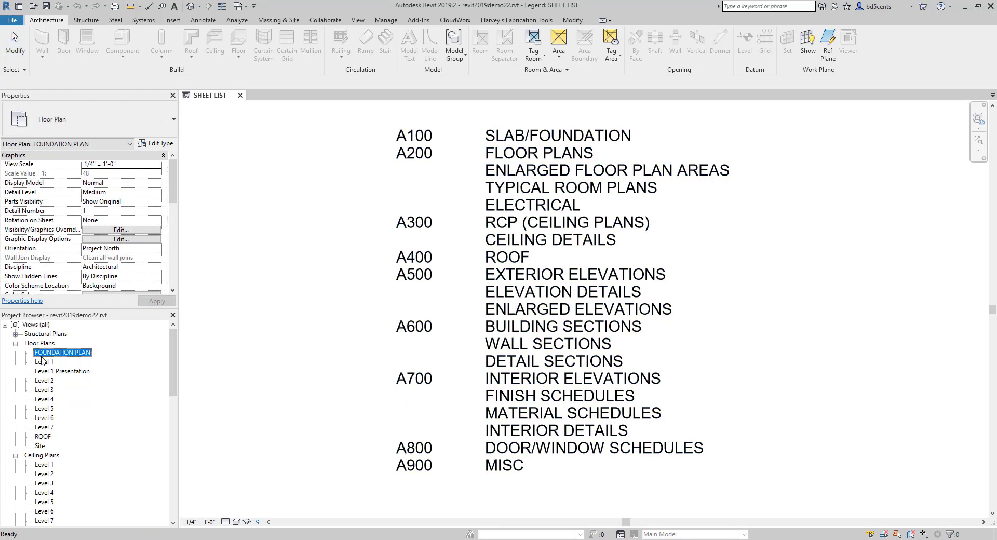
{"action": "double_click", "coordinate": [44, 362]}
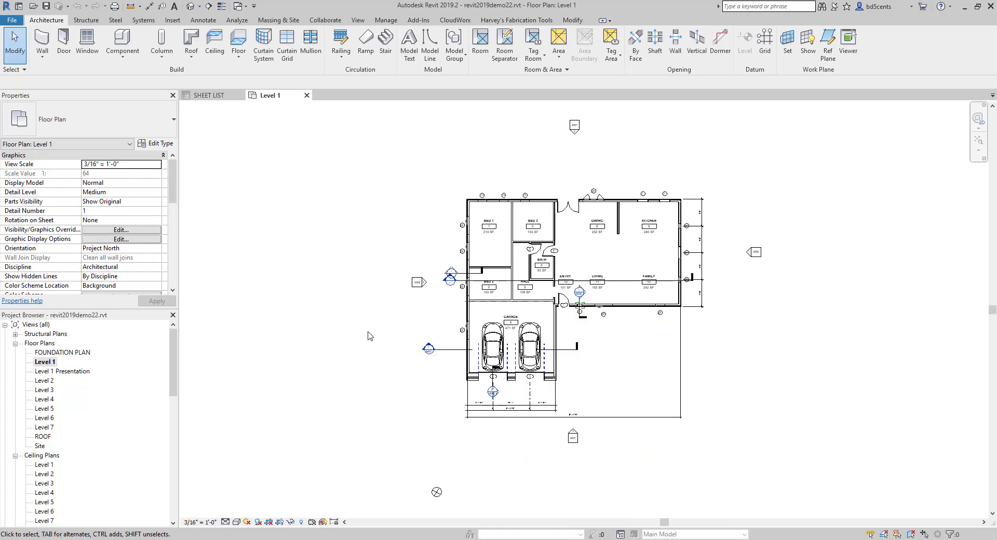
Load the Bed-Standard.rfa component family from the Beds folder of the US Imperial furniture library
{"action": "scroll", "coordinate": [355, 310], "scroll_direction": "up", "scroll_amount": 6}
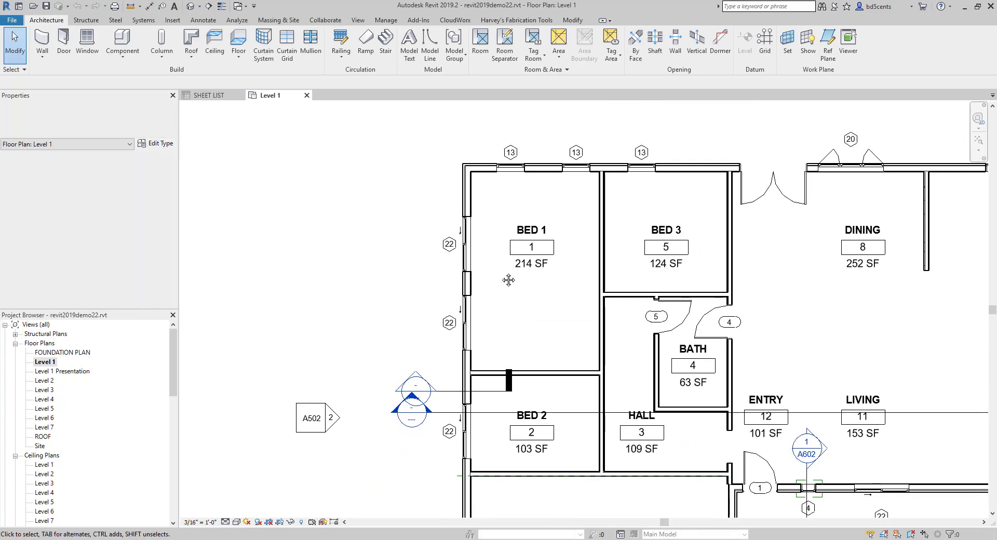
{"action": "scroll", "coordinate": [506, 283], "scroll_direction": "up", "scroll_amount": 3}
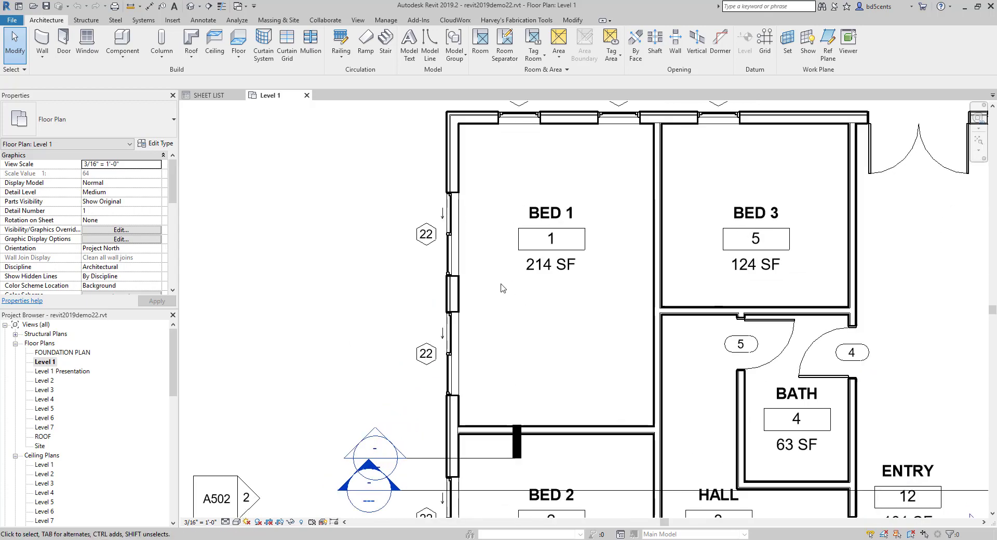
{"action": "left_click", "coordinate": [122, 39]}
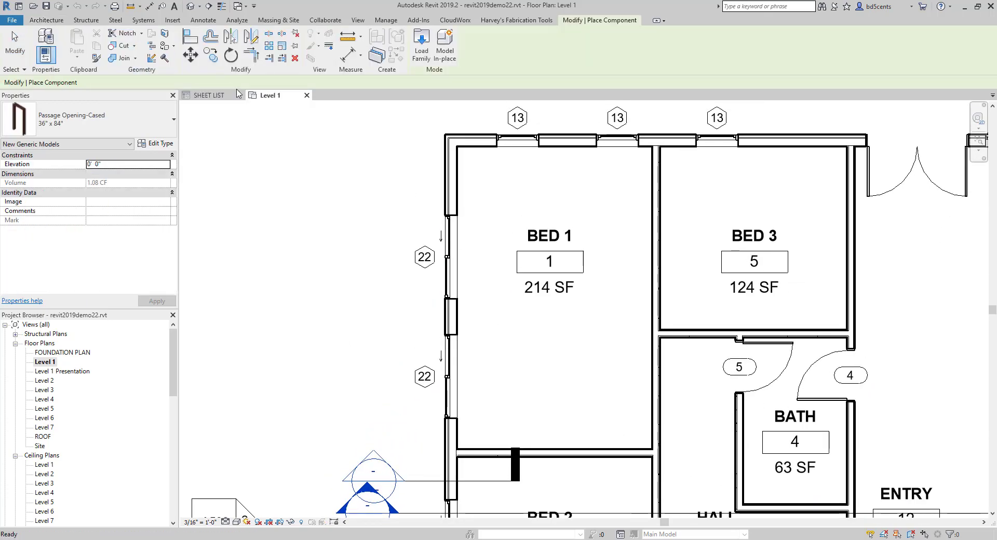
{"action": "left_click", "coordinate": [421, 50]}
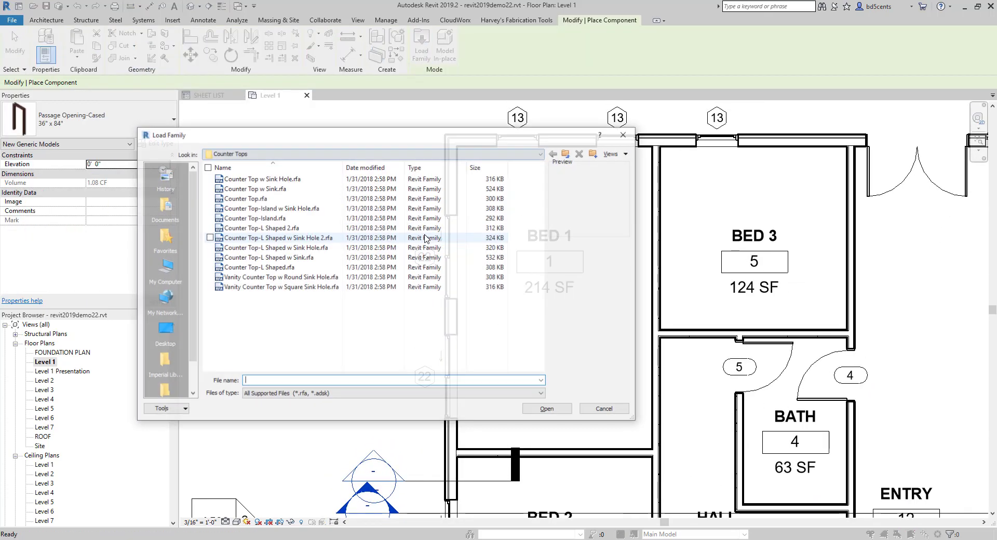
{"action": "left_click", "coordinate": [568, 153]}
{"action": "left_click", "coordinate": [568, 153]}
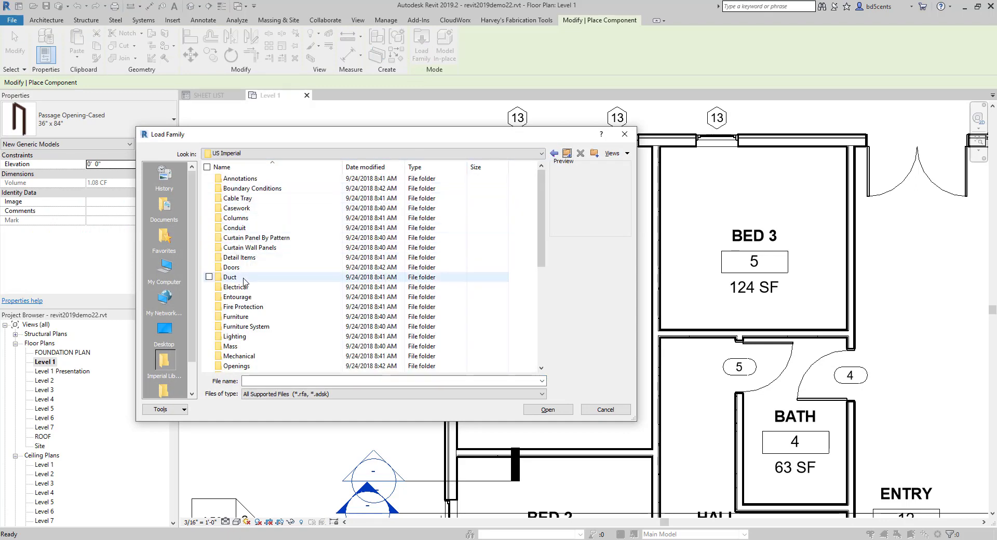
{"action": "double_click", "coordinate": [242, 317]}
{"action": "double_click", "coordinate": [244, 181]}
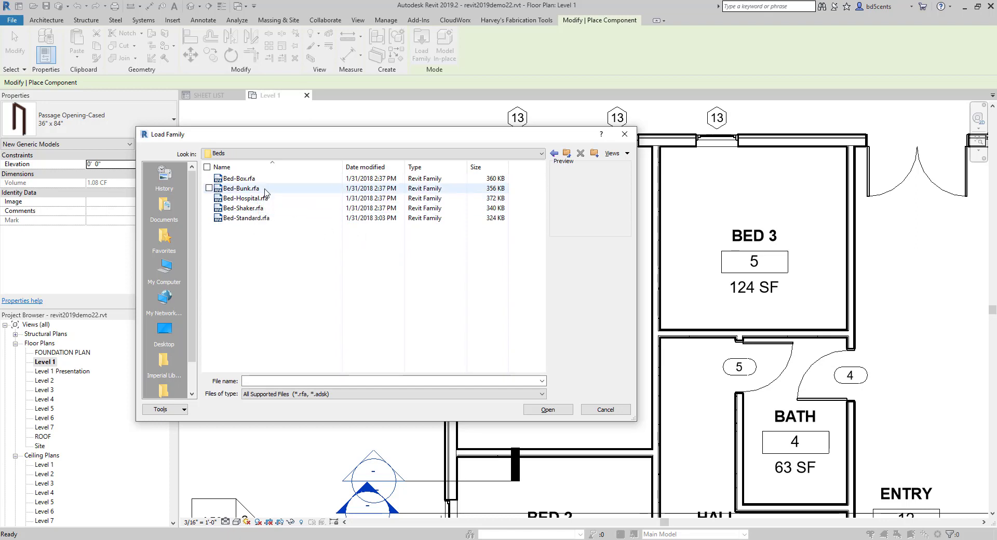
{"action": "left_click", "coordinate": [279, 180]}
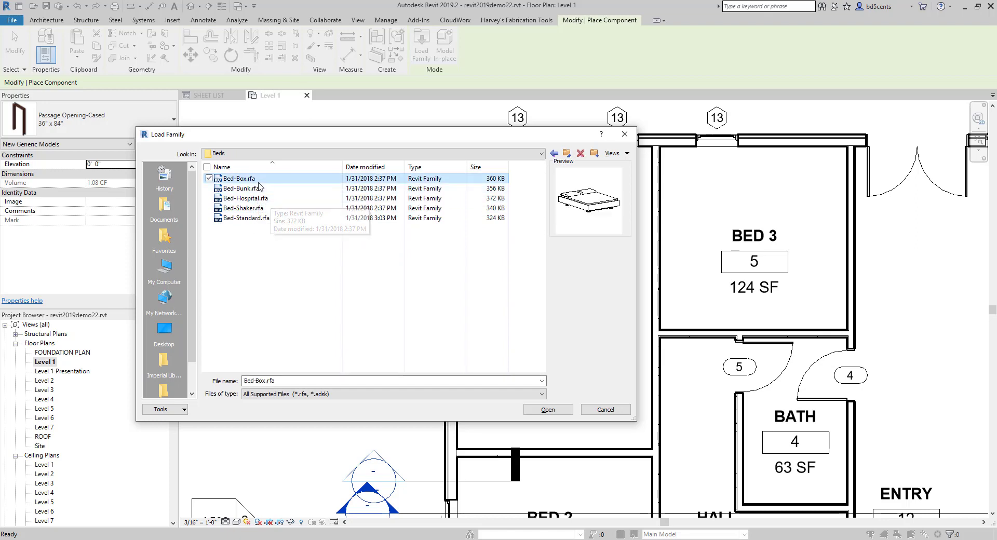
{"action": "left_click", "coordinate": [281, 218]}
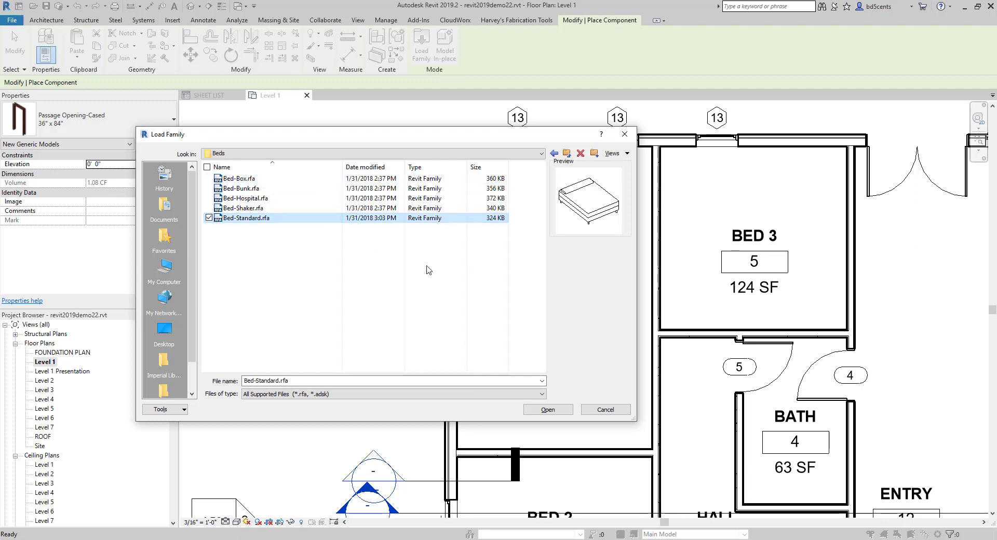
{"action": "left_click", "coordinate": [543, 410]}
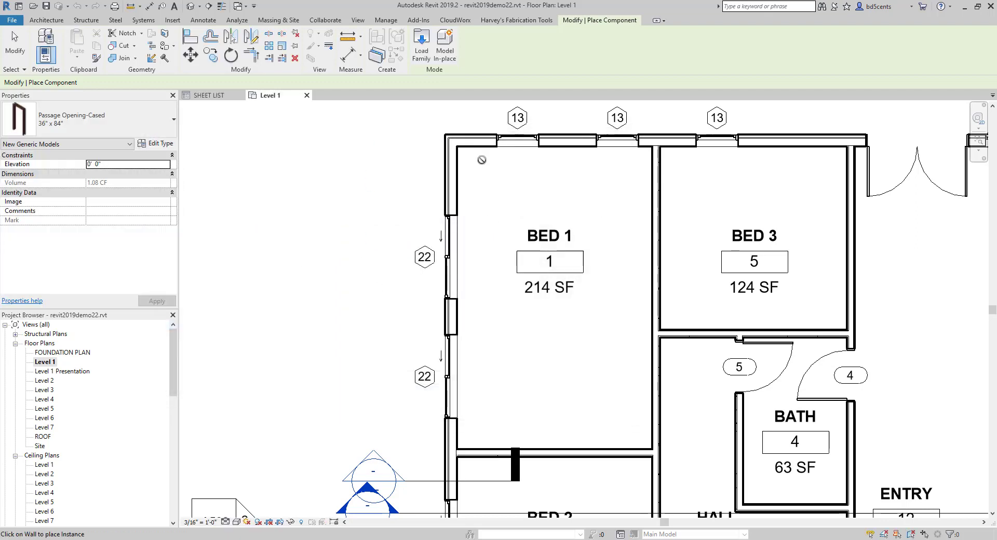
Place a Bed-Standard component of type Double 54" x 75" in BED 1 with its head against the upper exterior wall
{"action": "scroll", "coordinate": [482, 159], "scroll_direction": "up", "scroll_amount": 2}
{"action": "left_click", "coordinate": [99, 119]}
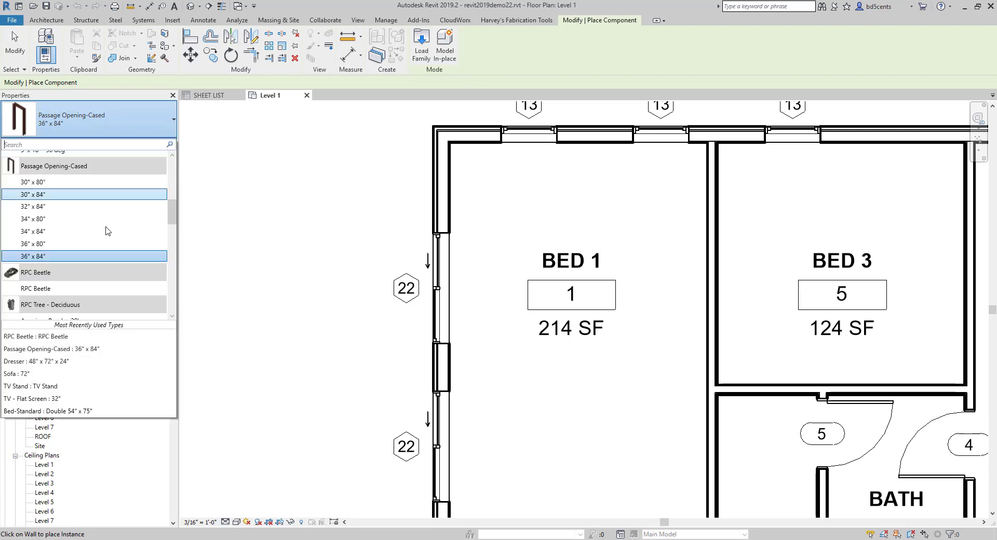
{"action": "type", "text": "bed"}
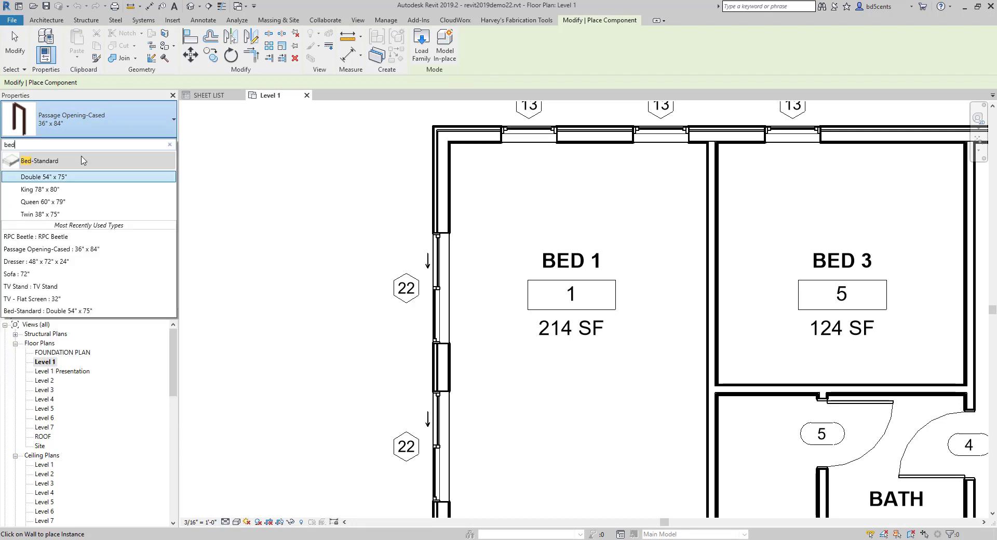
{"action": "left_click", "coordinate": [44, 177]}
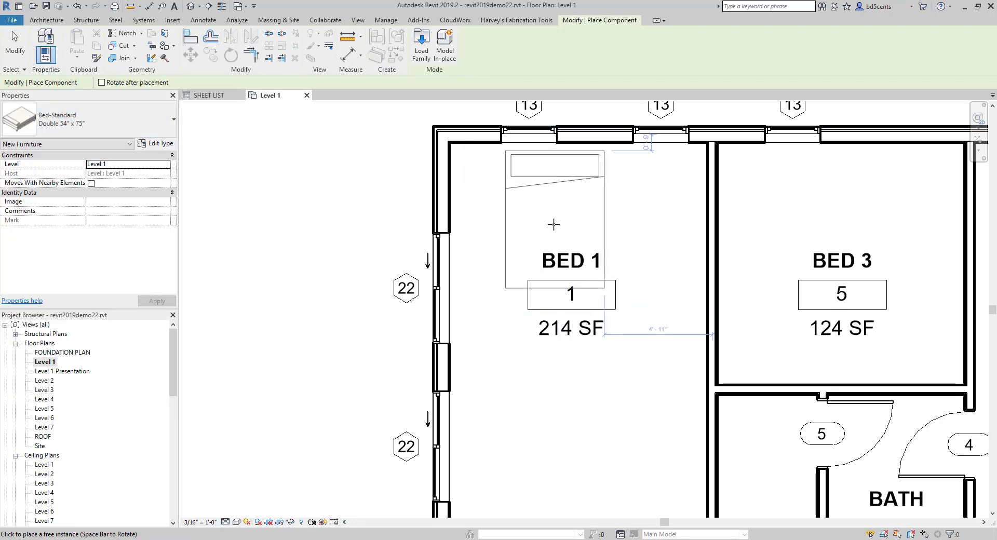
{"action": "left_click", "coordinate": [596, 211]}
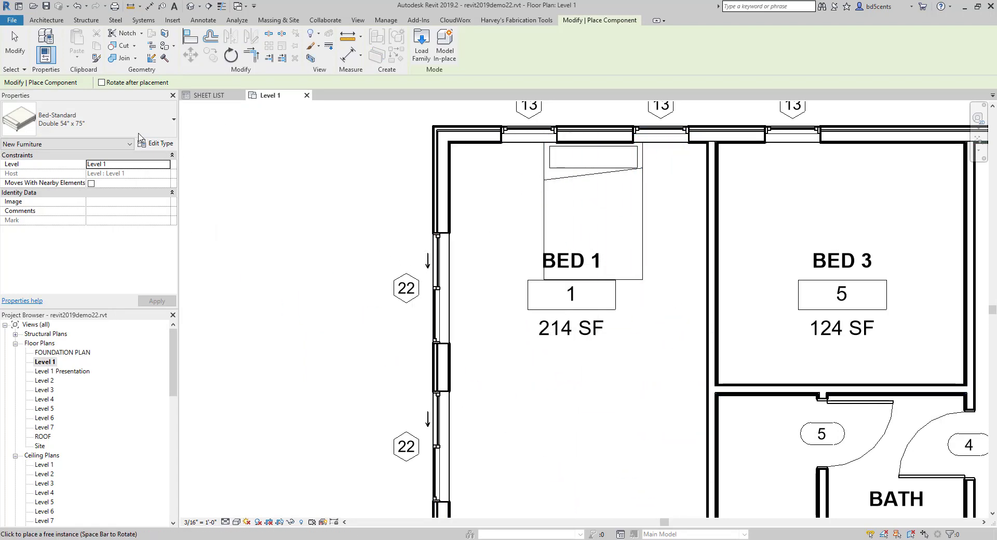
{"action": "key", "text": "Escape"}
{"action": "left_click", "coordinate": [97, 117]}
{"action": "type", "text": "desk"}
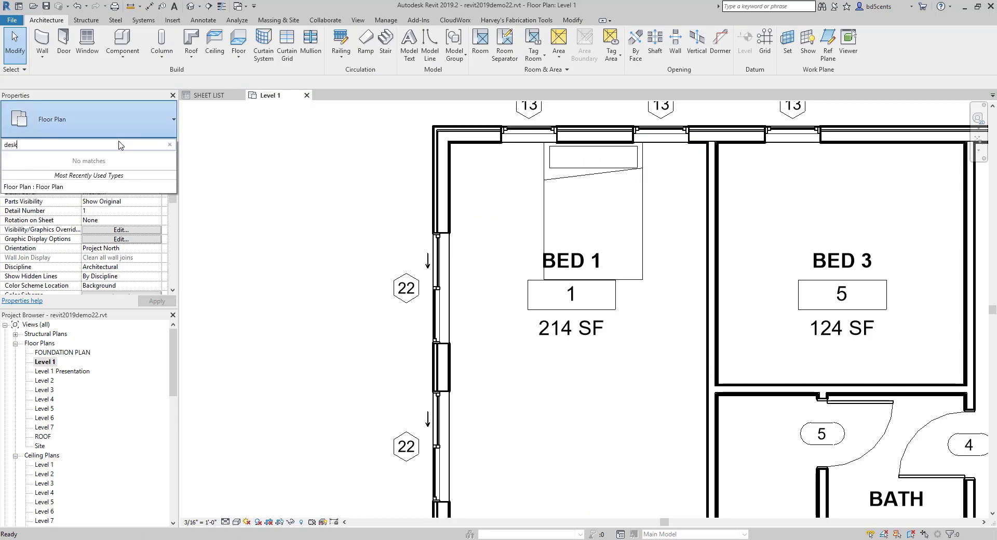
{"action": "key", "text": "Escape"}
{"action": "key", "text": "Escape"}
Place a 60" x 30" Desk component in BED 1 against the wall shared with BED 2
{"action": "left_click", "coordinate": [122, 41]}
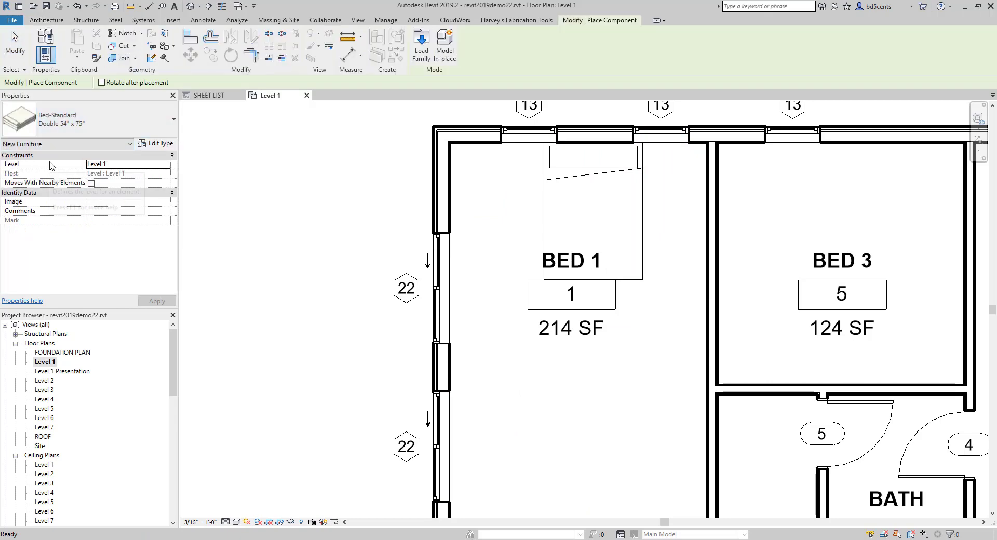
{"action": "left_click", "coordinate": [99, 125]}
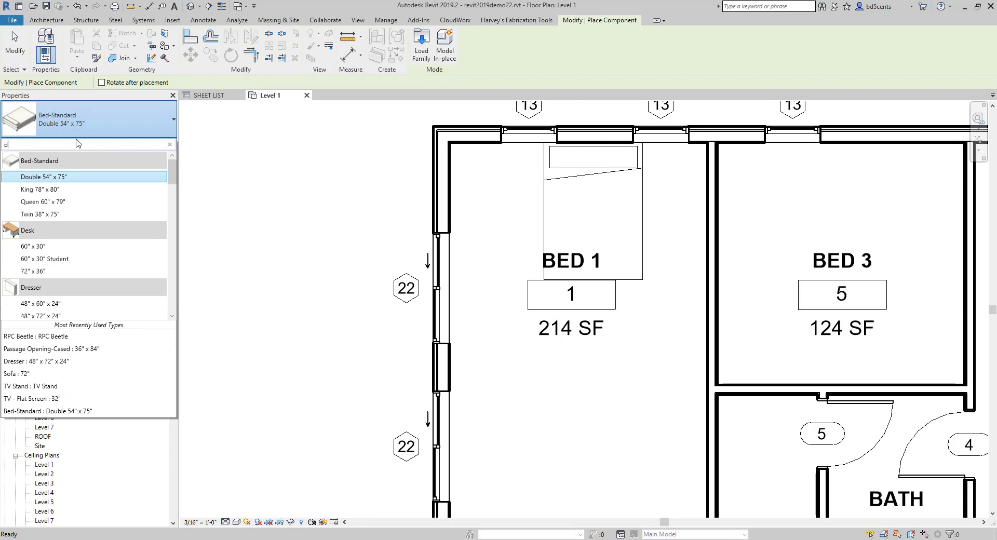
{"action": "type", "text": "desk"}
{"action": "left_click", "coordinate": [67, 180]}
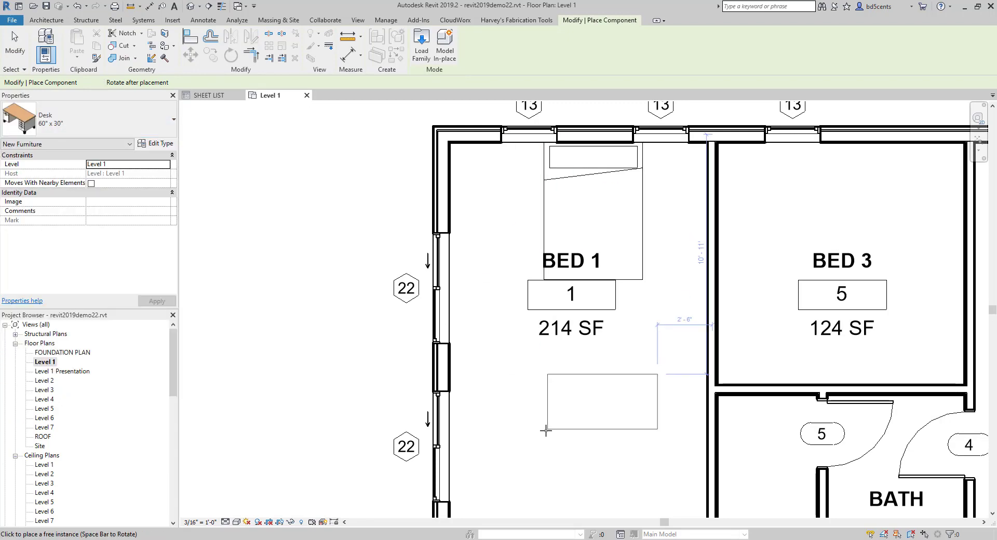
{"action": "scroll", "coordinate": [505, 322], "scroll_direction": "down", "scroll_amount": 2}
{"action": "scroll", "coordinate": [505, 322], "scroll_direction": "up", "scroll_amount": 2}
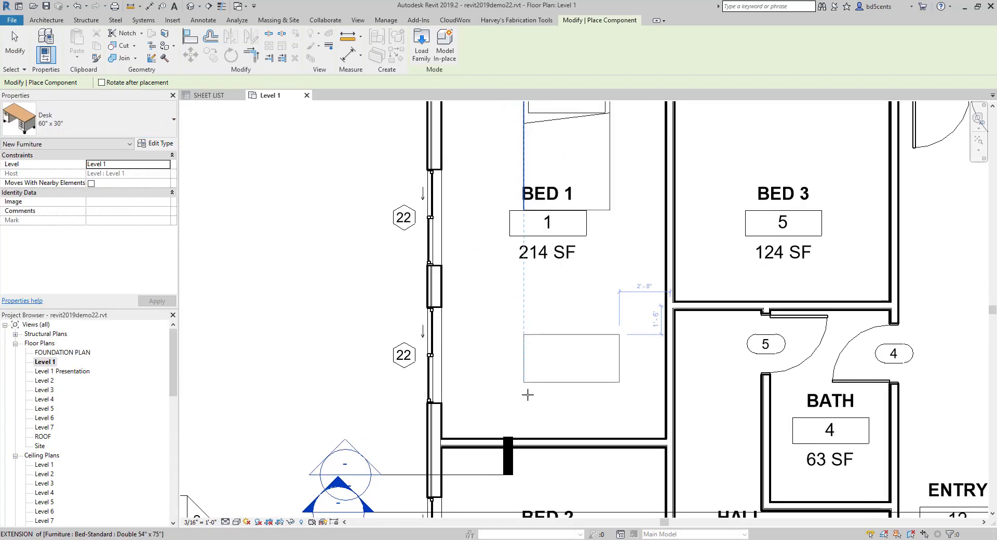
{"action": "left_click", "coordinate": [504, 438]}
{"action": "key", "text": "Escape"}
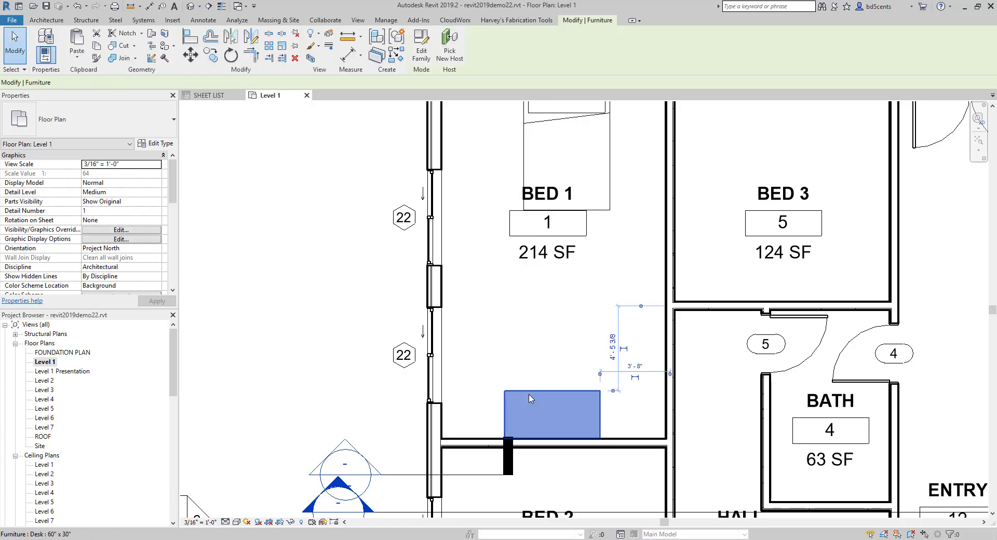
Open the default 3D view and hide the Level 2 wood joist floor by element to inspect the desk in BED 1
{"action": "middle_click_drag", "start_coordinate": [527, 362], "coordinate": [497, 347]}
{"action": "scroll", "coordinate": [497, 348], "scroll_direction": "down", "scroll_amount": 1}
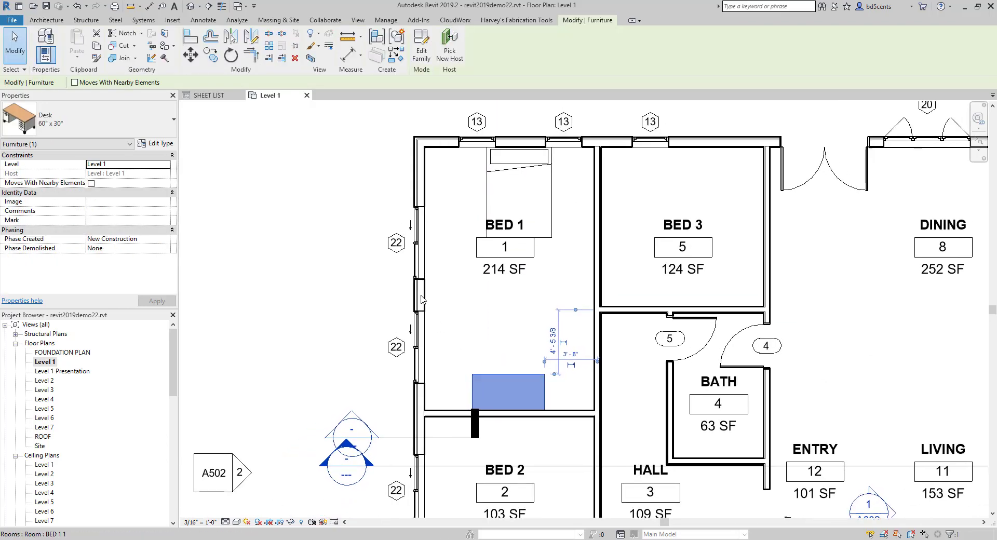
{"action": "left_click", "coordinate": [358, 19]}
{"action": "left_click", "coordinate": [325, 41]}
{"action": "middle_click_drag", "start_coordinate": [467, 271], "coordinate": [572, 380], "text": "shift"}
{"action": "scroll", "coordinate": [568, 379], "scroll_direction": "up", "scroll_amount": 4}
{"action": "left_click", "coordinate": [569, 353]}
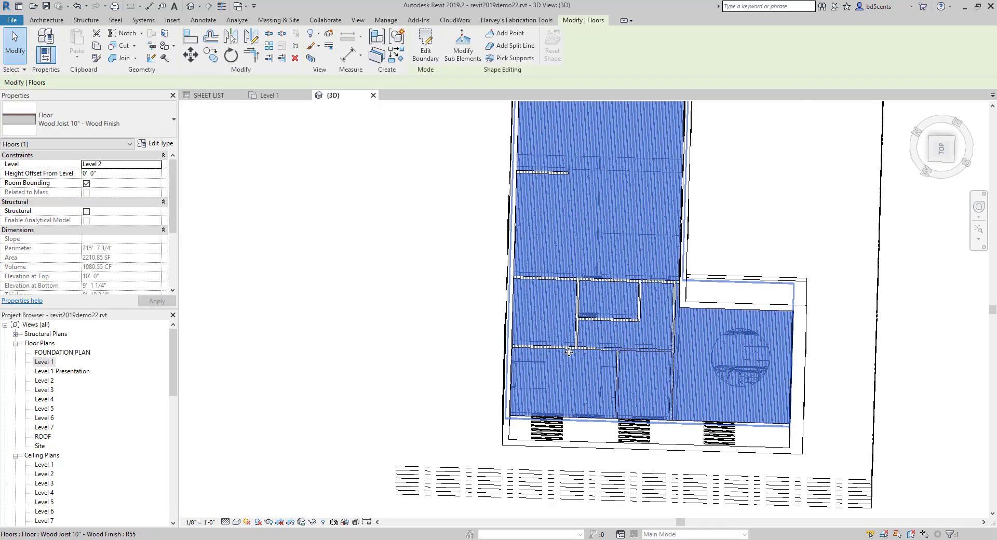
{"action": "right_click", "coordinate": [569, 352]}
{"action": "mouse_move", "coordinate": [644, 148]}
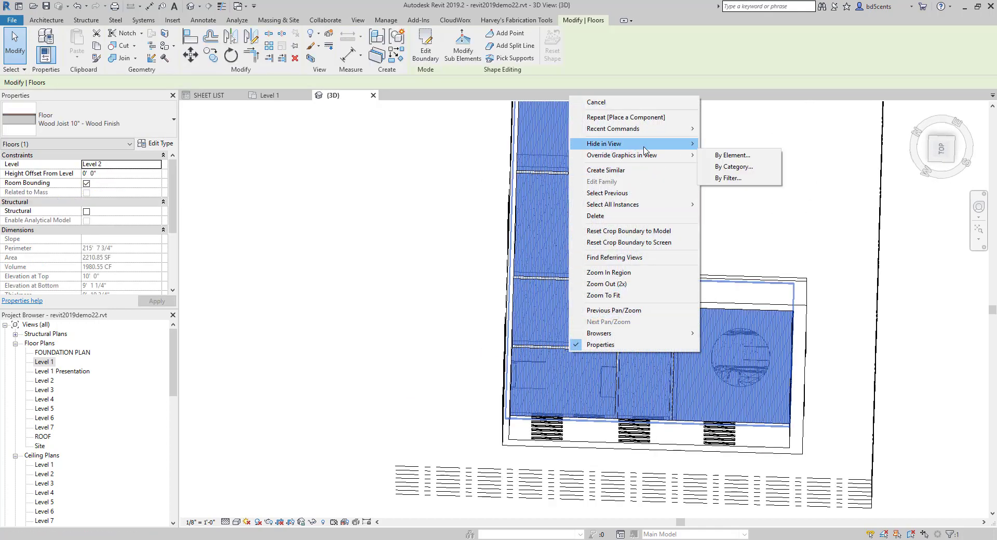
{"action": "left_click", "coordinate": [733, 154]}
{"action": "middle_click_drag", "start_coordinate": [733, 154], "coordinate": [639, 283], "text": "shift"}
{"action": "scroll", "coordinate": [655, 394], "scroll_direction": "up", "scroll_amount": 5}
{"action": "scroll", "coordinate": [634, 218], "scroll_direction": "up", "scroll_amount": 5}
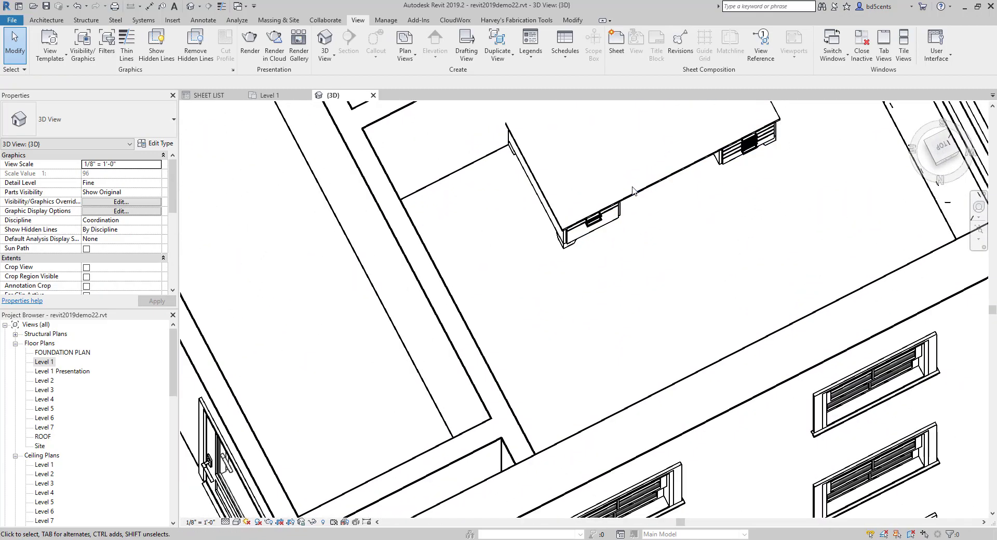
{"action": "scroll", "coordinate": [618, 216], "scroll_direction": "down", "scroll_amount": 3}
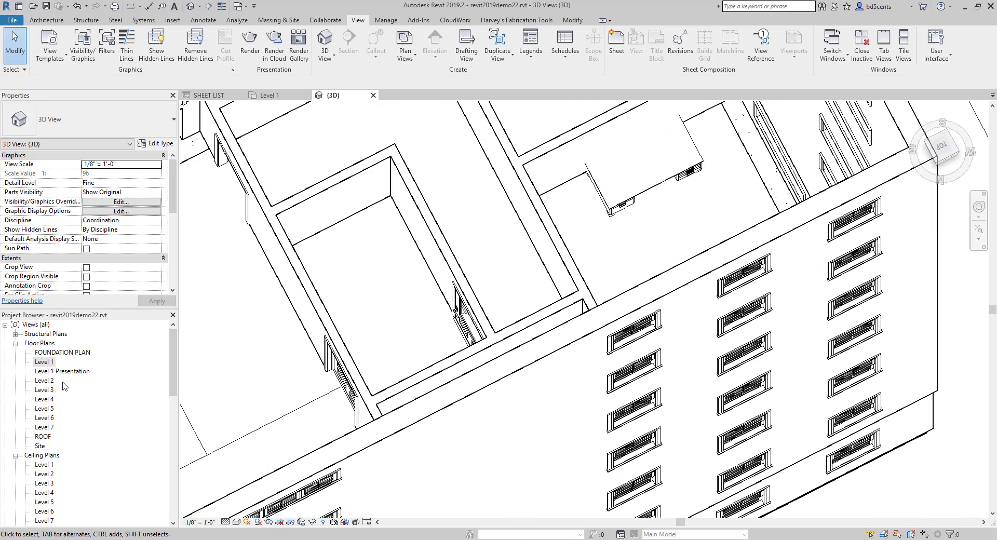
On the Level 1 plan, move the wall section line up into BED 1 across the desk area, and open its section view
{"action": "double_click", "coordinate": [45, 362]}
{"action": "middle_click_drag", "start_coordinate": [505, 275], "coordinate": [459, 285]}
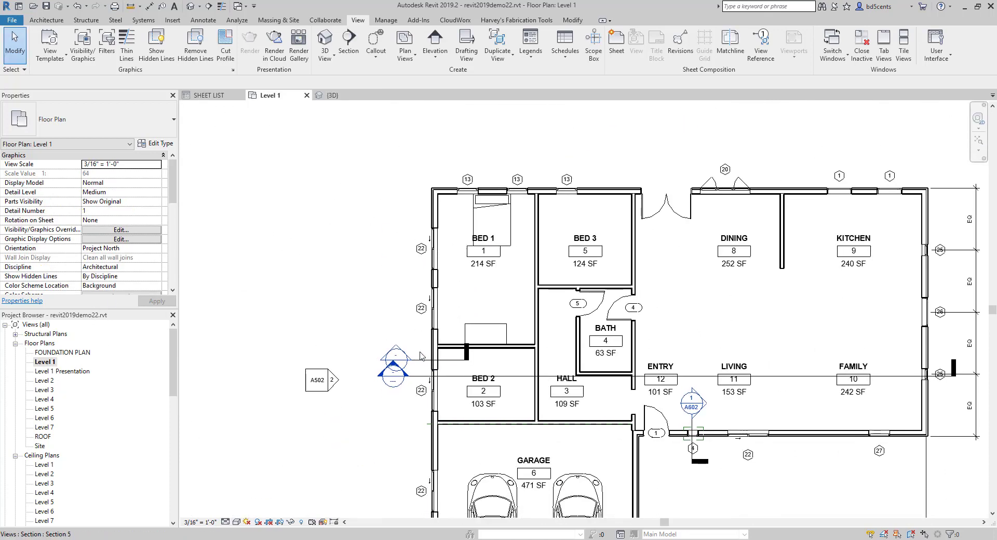
{"action": "left_click_drag", "start_coordinate": [425, 359], "coordinate": [535, 329]}
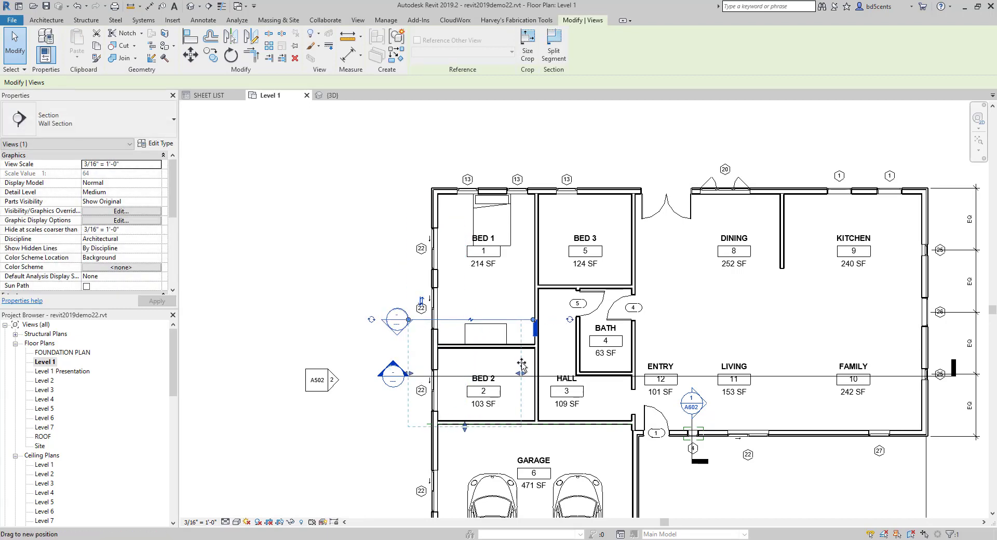
{"action": "double_click", "coordinate": [396, 318]}
{"action": "scroll", "coordinate": [570, 470], "scroll_direction": "up", "scroll_amount": 5}
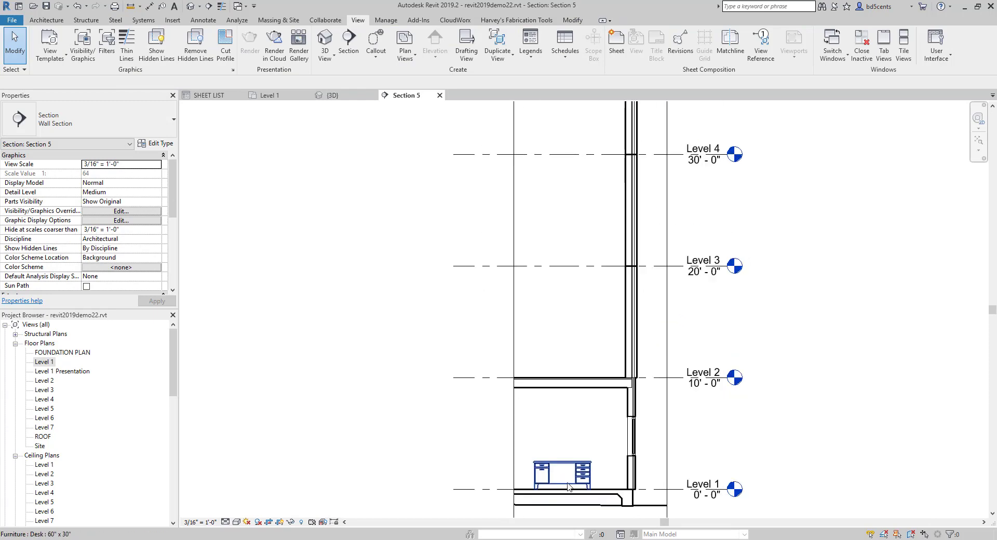
On the Level 1 plan, start placing a component and load the Chair-Executive family from the Seating folder
{"action": "double_click", "coordinate": [47, 362]}
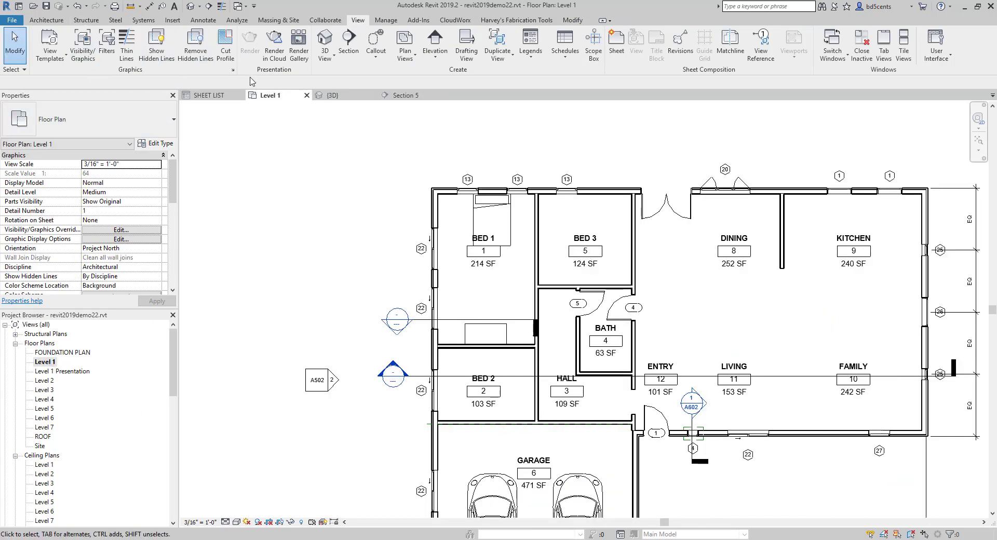
{"action": "key", "text": "c"}
{"action": "key", "text": "m"}
{"action": "left_click", "coordinate": [83, 118]}
{"action": "type", "text": "chair"}
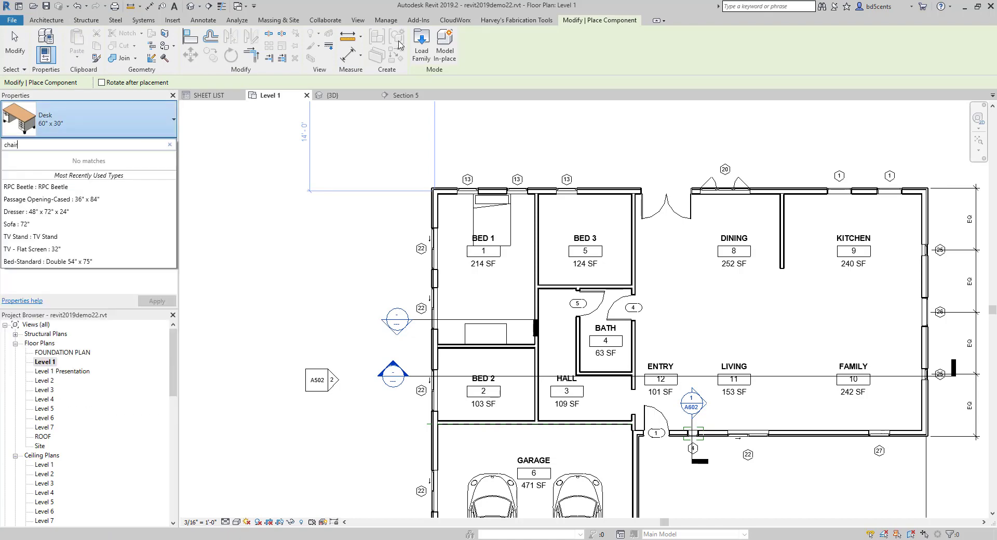
{"action": "left_click", "coordinate": [422, 41]}
{"action": "left_click", "coordinate": [567, 153]}
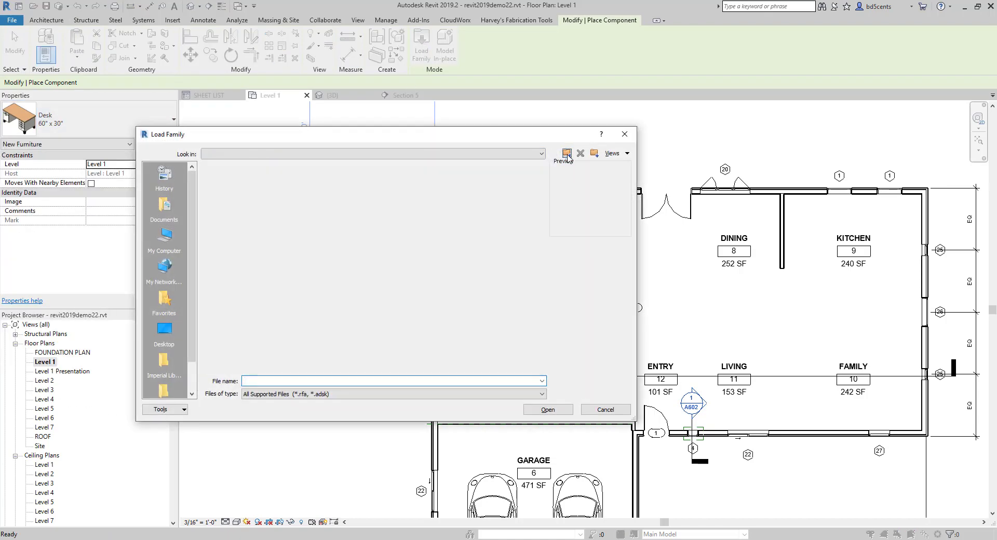
{"action": "double_click", "coordinate": [231, 194]}
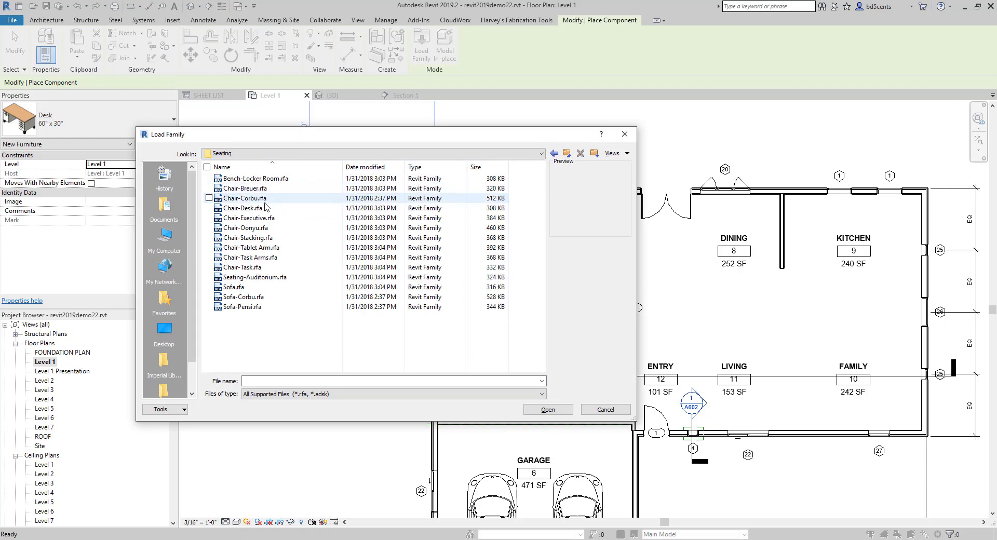
{"action": "left_click", "coordinate": [266, 208]}
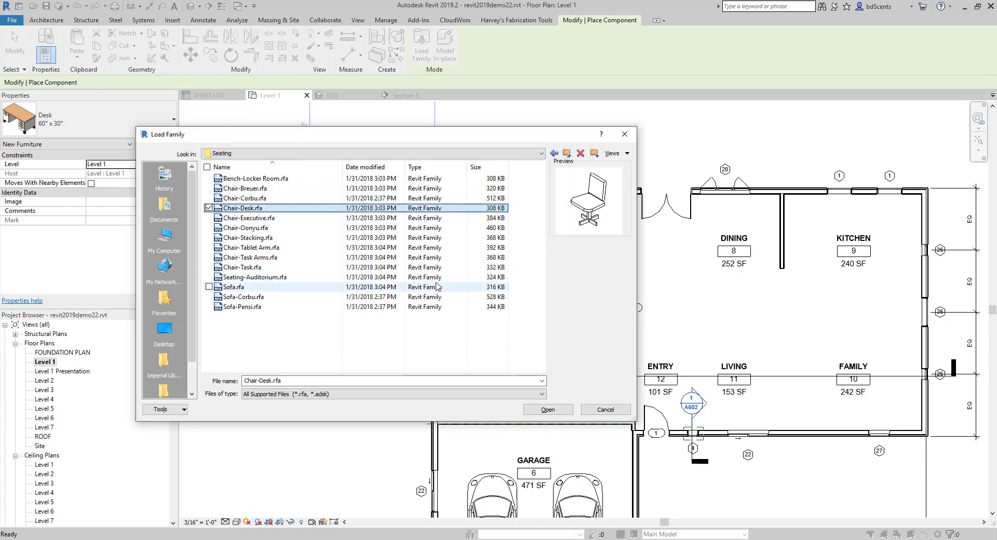
{"action": "key", "text": "Down"}
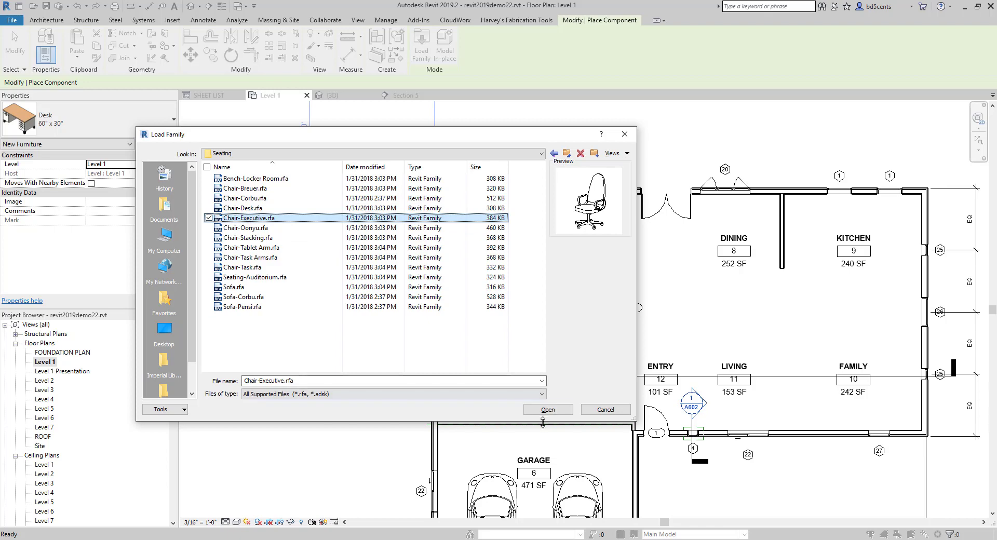
{"action": "left_click", "coordinate": [548, 409]}
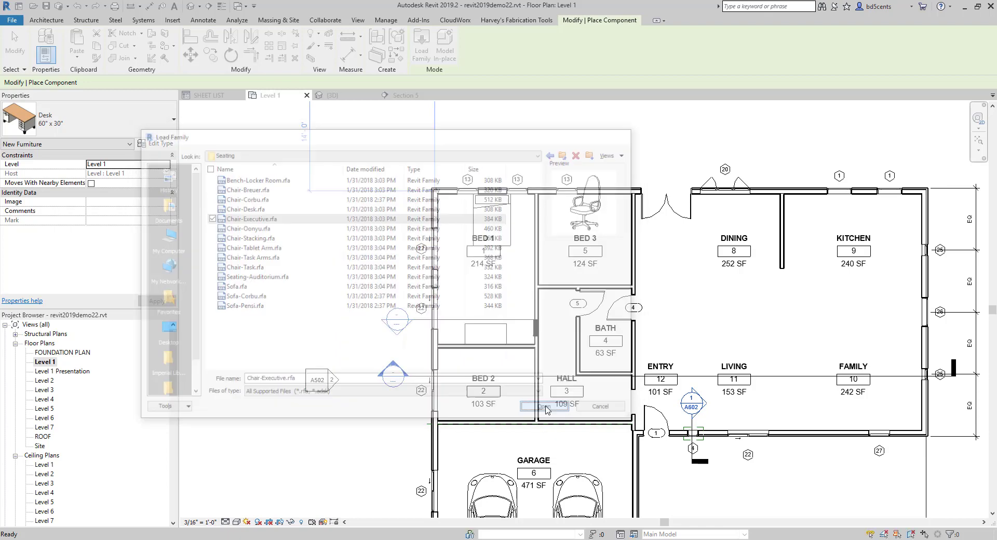
Place the executive chair in BED 1 at the midpoint of the desk's room-side edge, rotated to face the desk
{"action": "scroll", "coordinate": [492, 335], "scroll_direction": "up", "scroll_amount": 5}
{"action": "key", "text": "space"}
{"action": "key", "text": "space"}
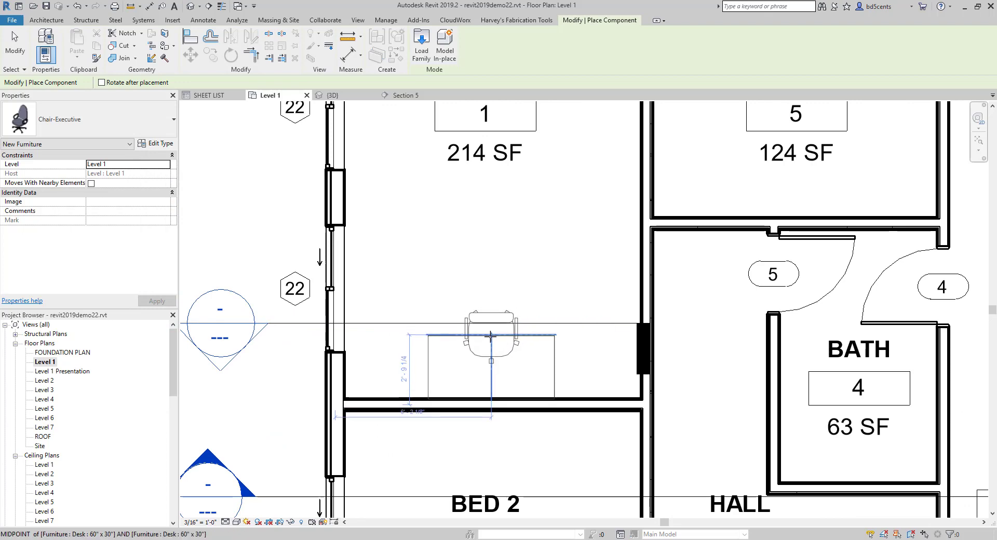
{"action": "left_click", "coordinate": [491, 335]}
{"action": "key", "text": "Escape"}
{"action": "key", "text": "Escape"}
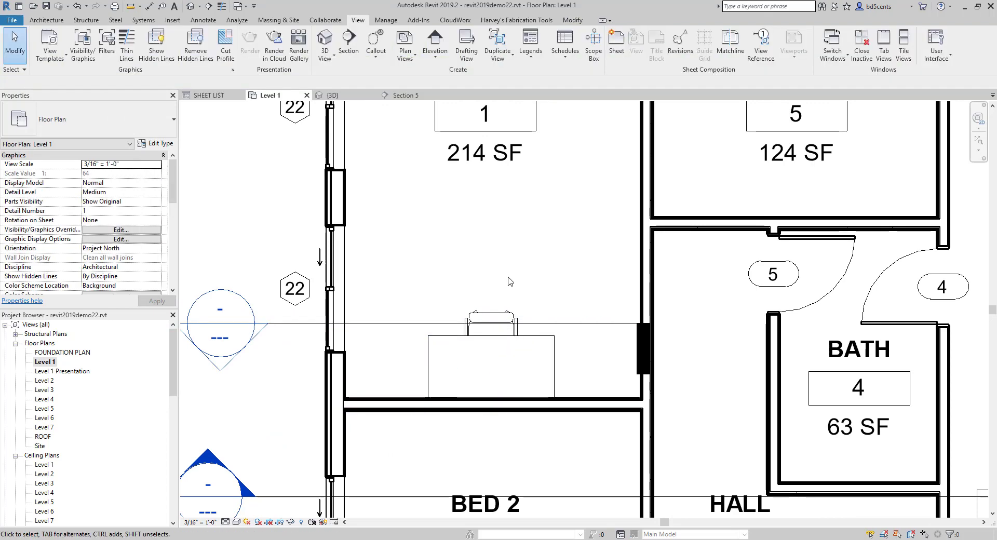
Create a model group named Typ Double Bed Layout from the double bed in BED 1
{"action": "scroll", "coordinate": [506, 280], "scroll_direction": "down", "scroll_amount": 4}
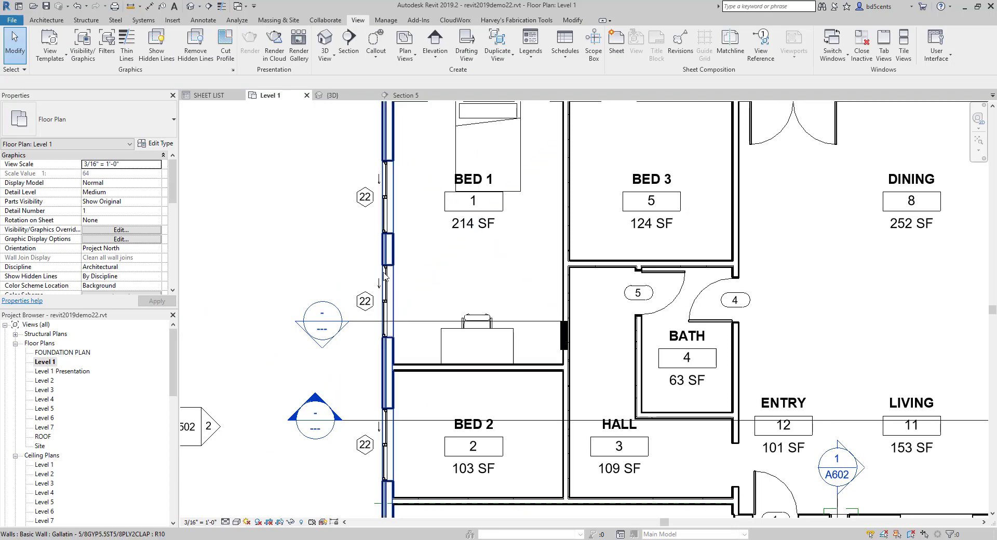
{"action": "left_click", "coordinate": [460, 162]}
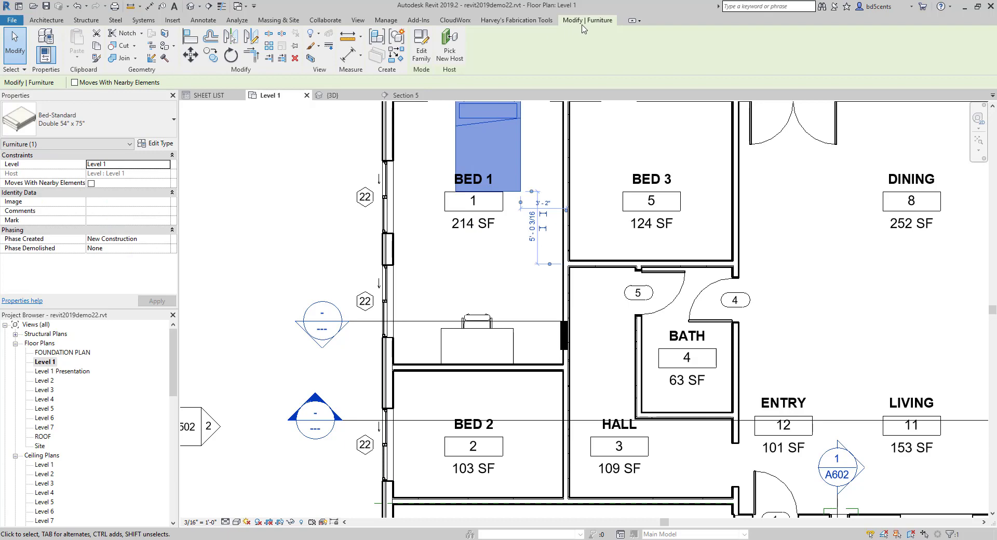
{"action": "left_click", "coordinate": [405, 36]}
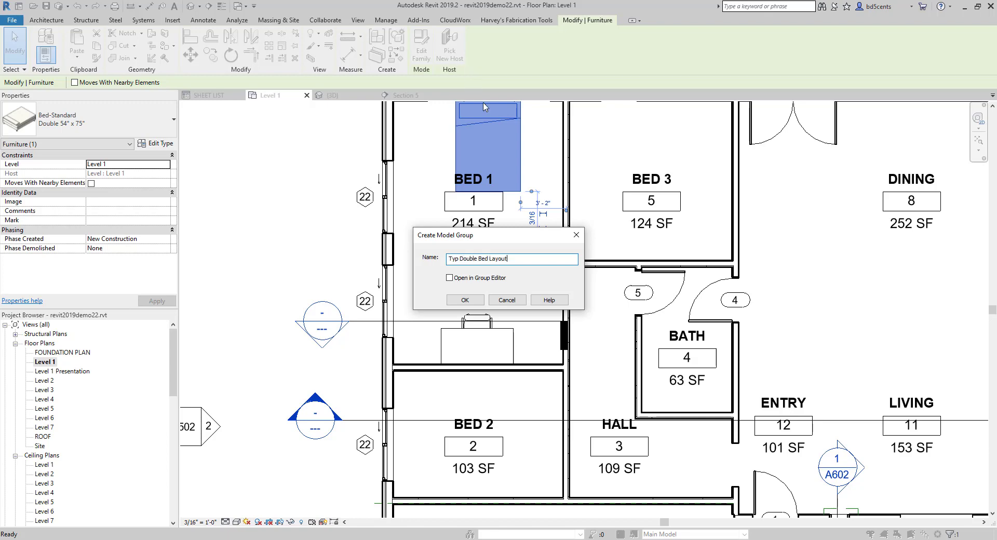
{"action": "left_click", "coordinate": [465, 301]}
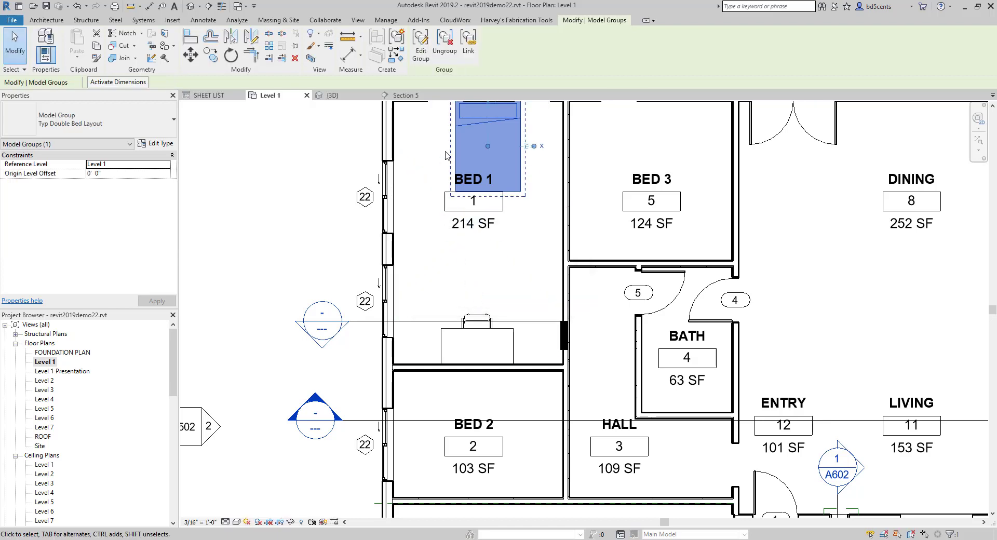
{"action": "scroll", "coordinate": [439, 169], "scroll_direction": "down", "scroll_amount": 3}
{"action": "key", "text": "Escape"}
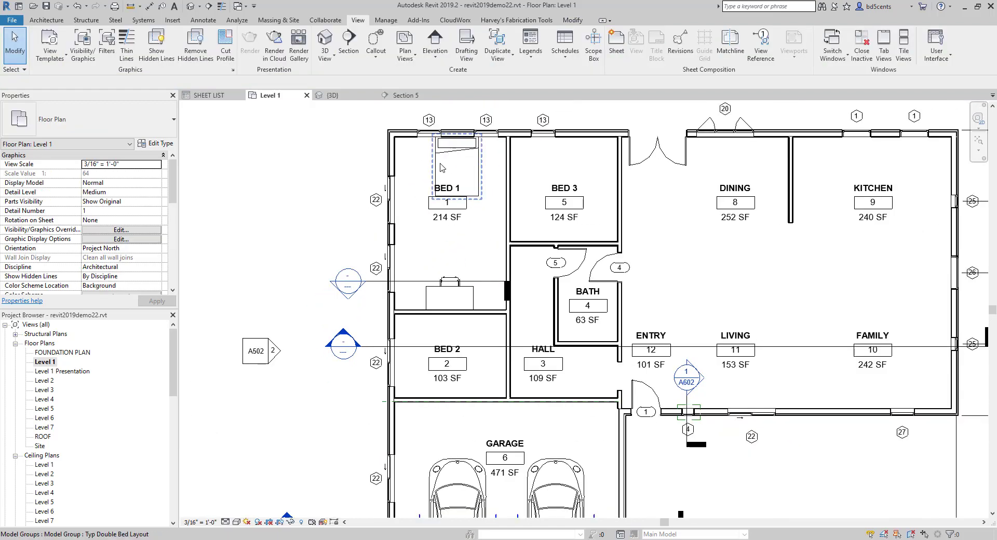
Edit the Typ Double Bed Layout group in BED 1 to add the desk and executive chair, and check the group's extents
{"action": "left_click", "coordinate": [442, 168]}
{"action": "left_click", "coordinate": [422, 46]}
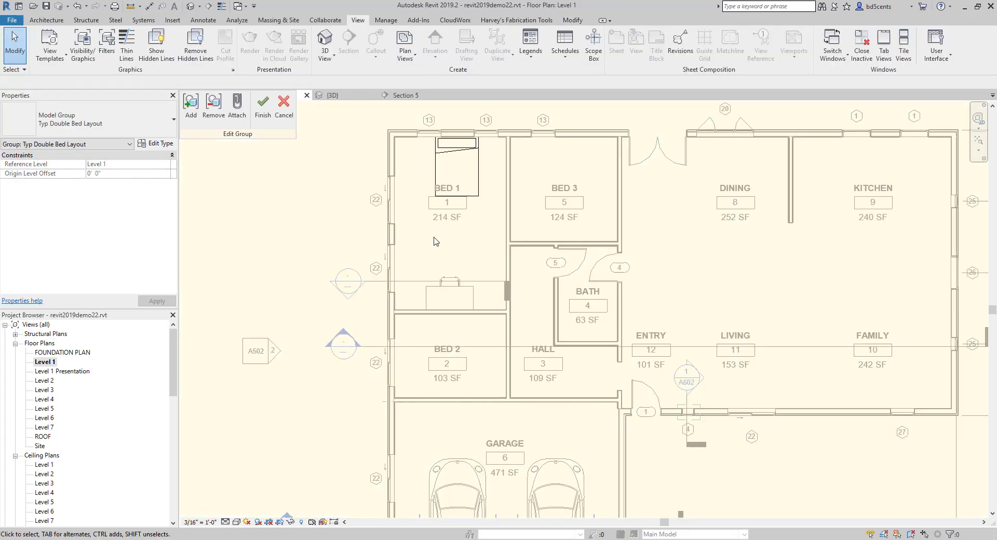
{"action": "scroll", "coordinate": [436, 242], "scroll_direction": "up", "scroll_amount": 2}
{"action": "left_click", "coordinate": [191, 107]}
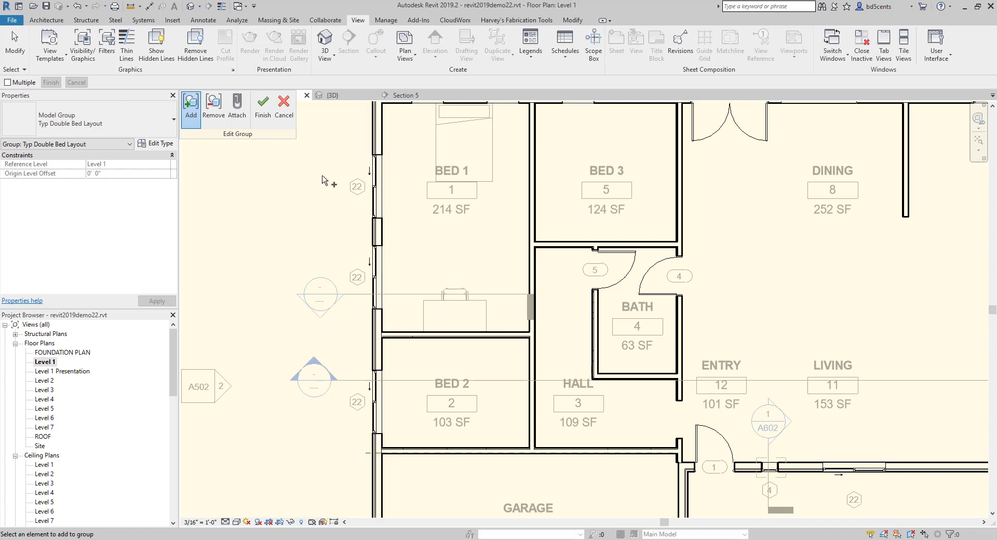
{"action": "left_click", "coordinate": [263, 111]}
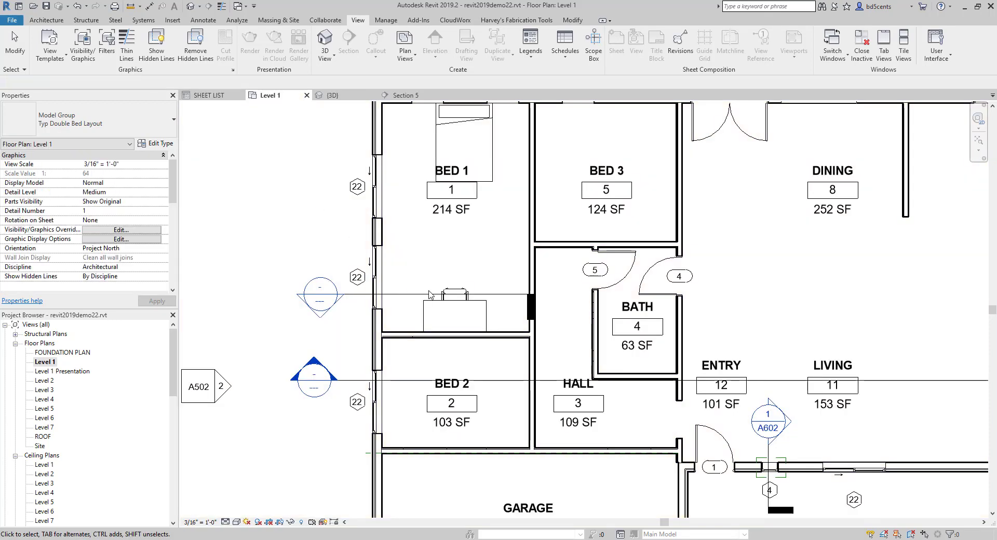
{"action": "left_click", "coordinate": [463, 286]}
{"action": "scroll", "coordinate": [462, 275], "scroll_direction": "down", "scroll_amount": 2}
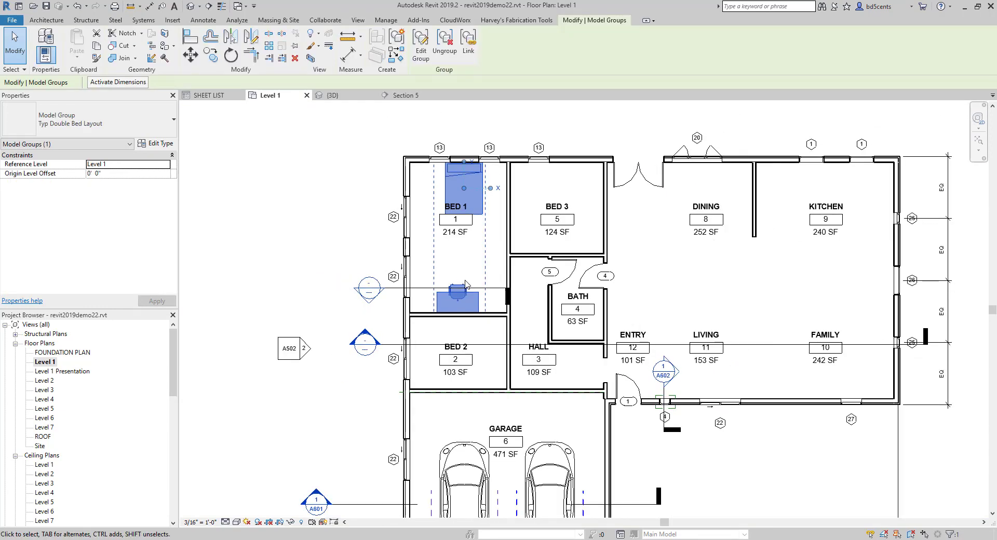
{"action": "scroll", "coordinate": [456, 247], "scroll_direction": "up", "scroll_amount": 2}
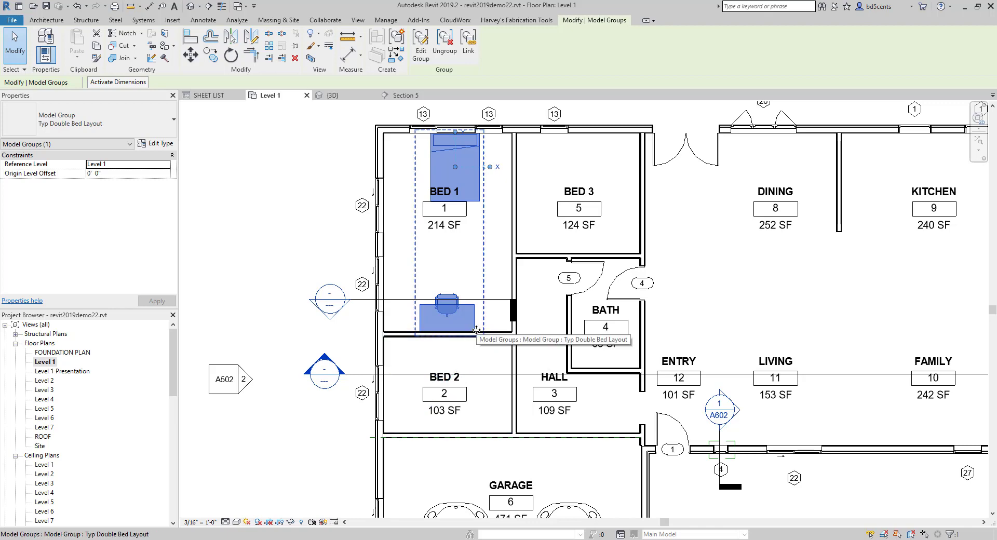
{"action": "left_click", "coordinate": [346, 283]}
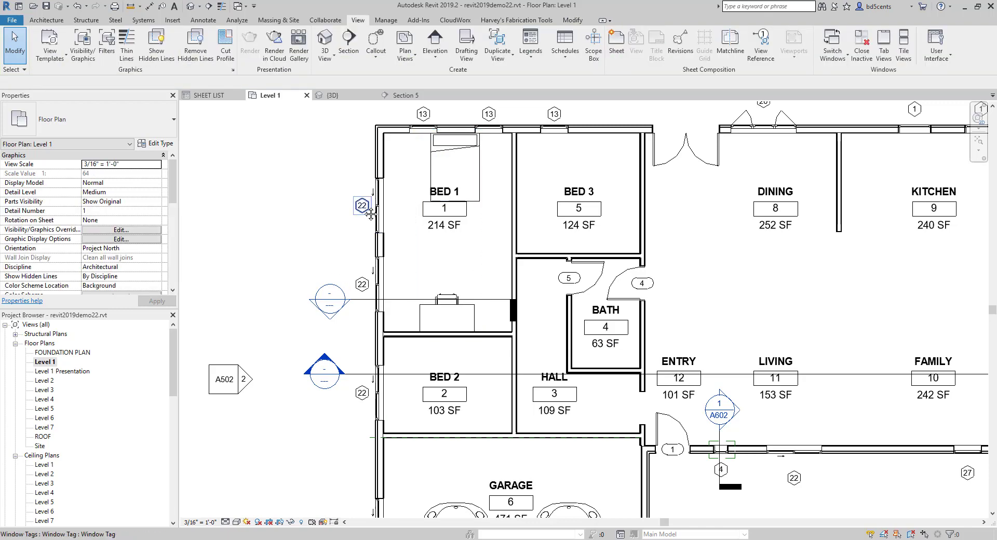
Place another instance of the Typ Double Bed Layout model group in the open area between BED 3 and DINING
{"action": "middle_click_drag", "start_coordinate": [365, 208], "coordinate": [322, 218]}
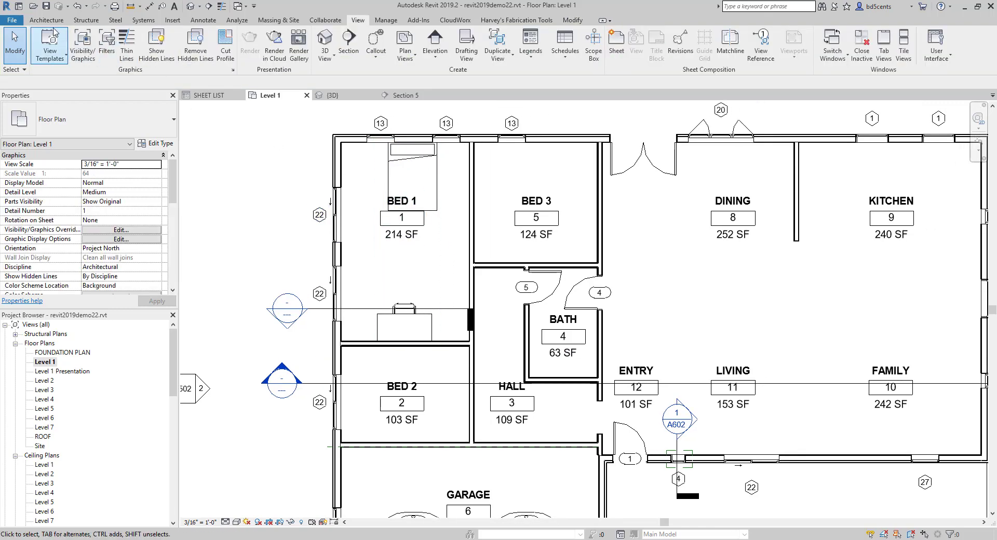
{"action": "left_click", "coordinate": [50, 46]}
{"action": "left_click", "coordinate": [50, 20]}
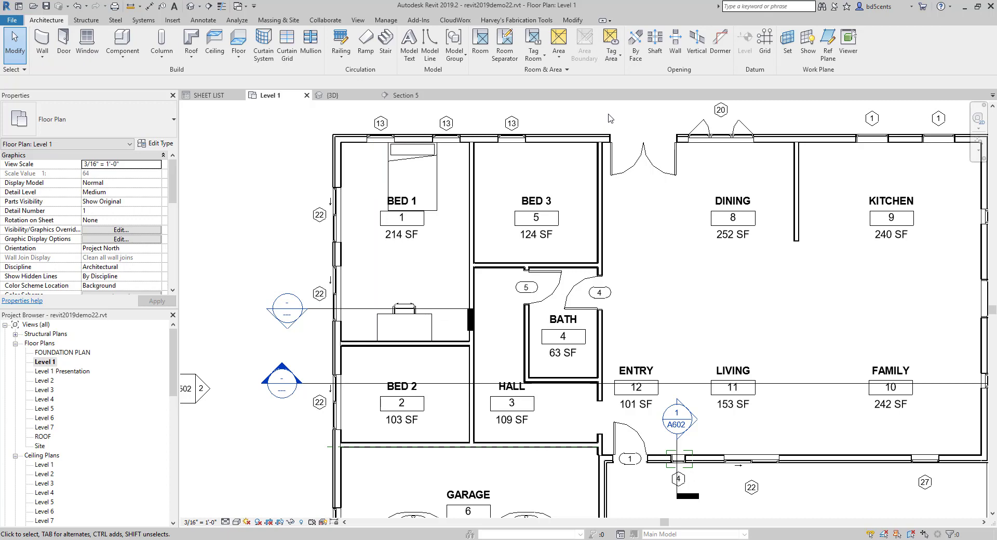
{"action": "left_click", "coordinate": [459, 58]}
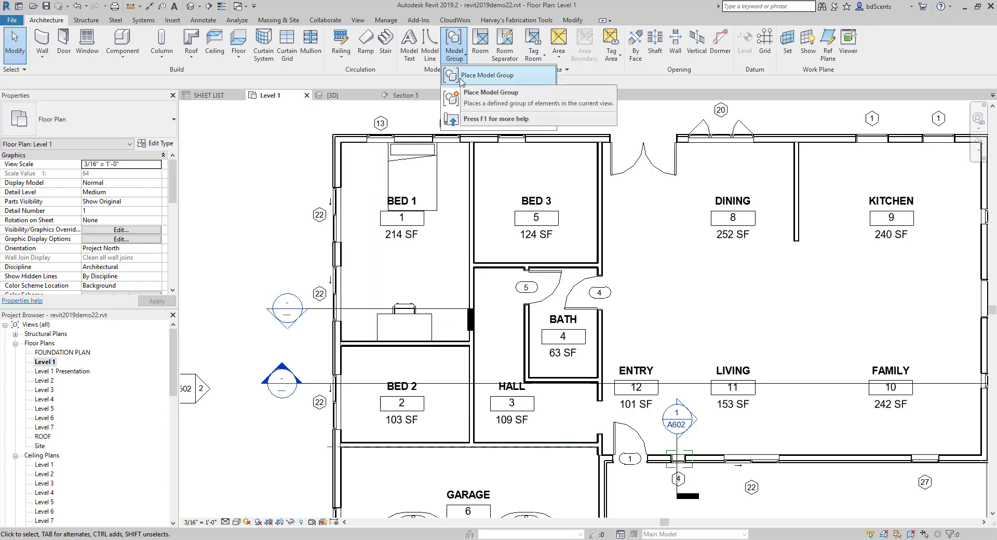
{"action": "left_click", "coordinate": [465, 78]}
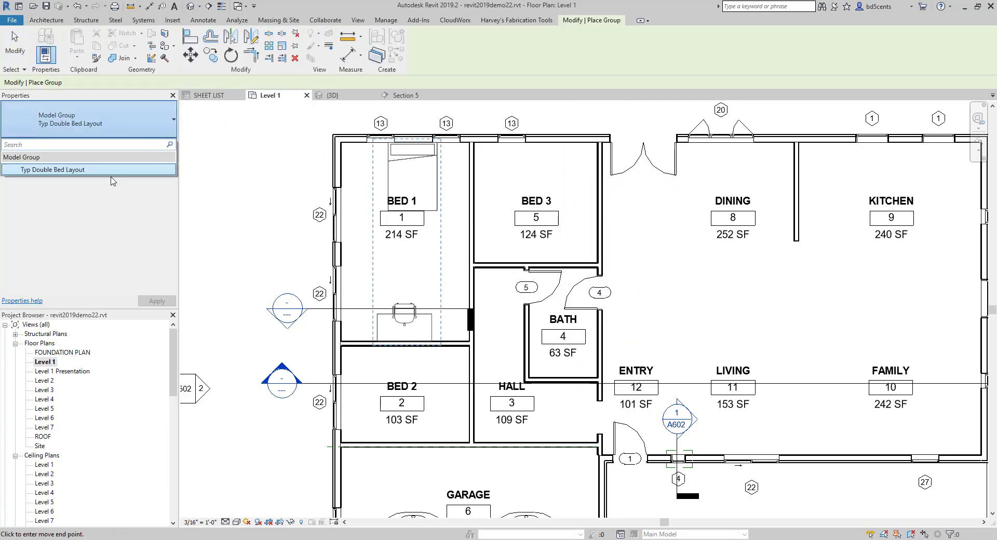
{"action": "left_click", "coordinate": [52, 172]}
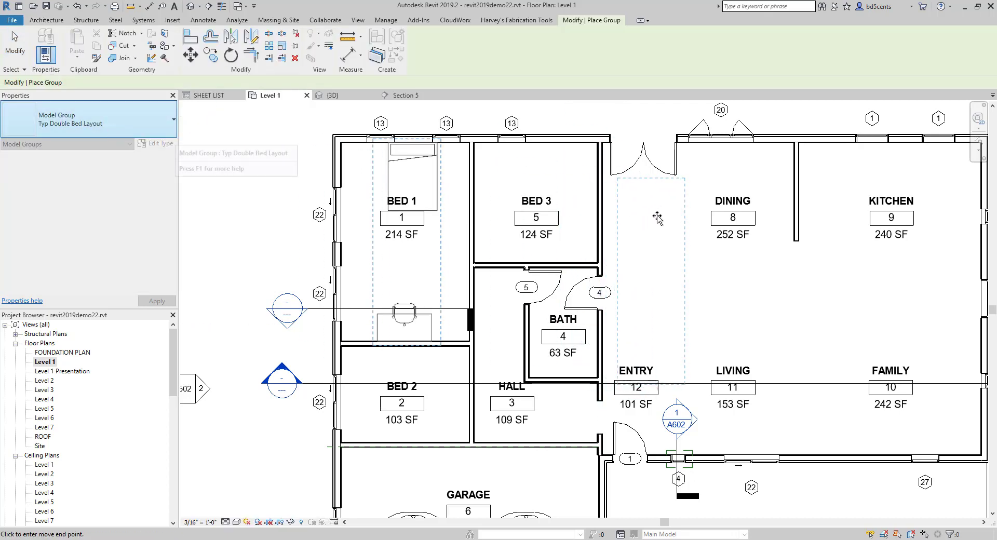
{"action": "scroll", "coordinate": [552, 180], "scroll_direction": "down", "scroll_amount": 1}
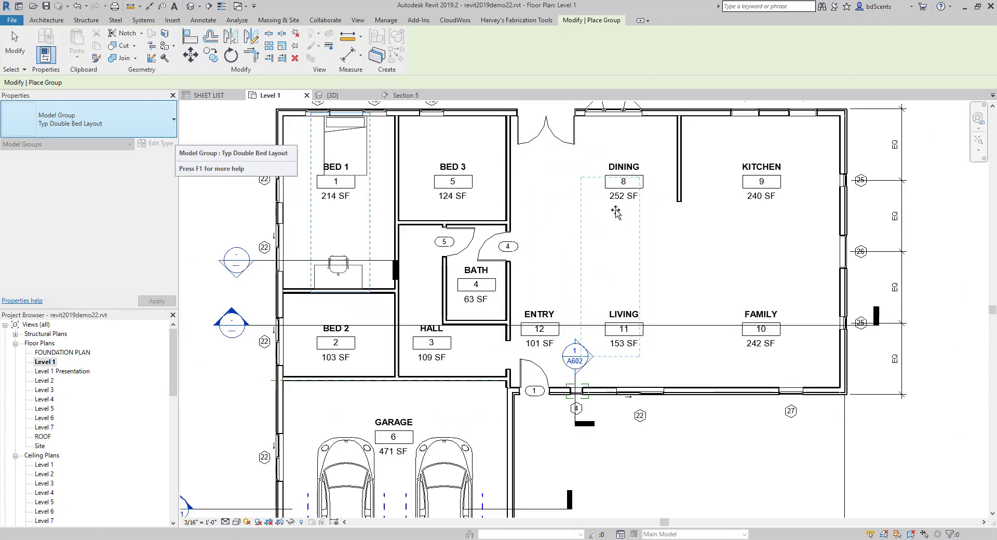
{"action": "left_click", "coordinate": [570, 196]}
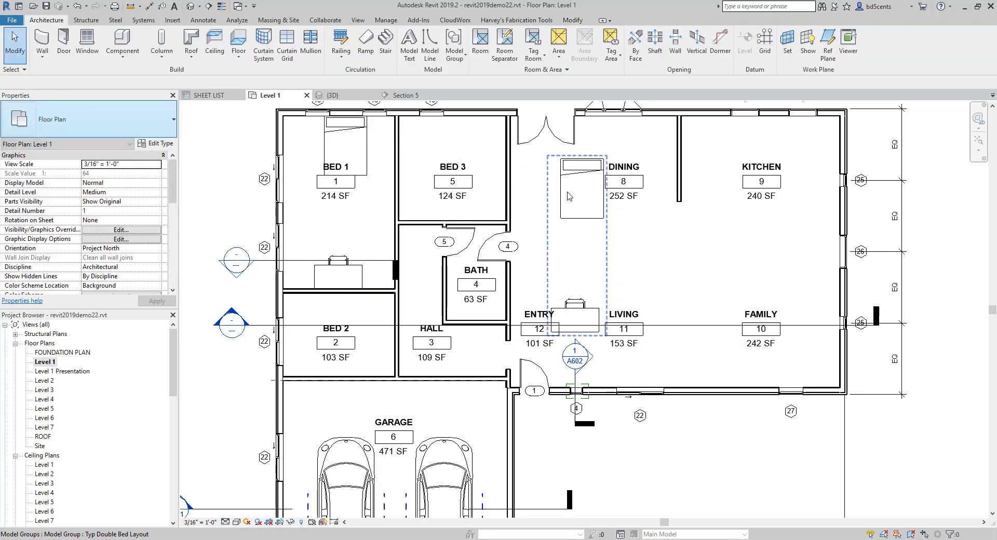
Try rotating the group instance beside DINING by 45 degrees, and undo the rotation
{"action": "left_click", "coordinate": [570, 196]}
{"action": "left_click", "coordinate": [235, 56]}
{"action": "left_click", "coordinate": [525, 264]}
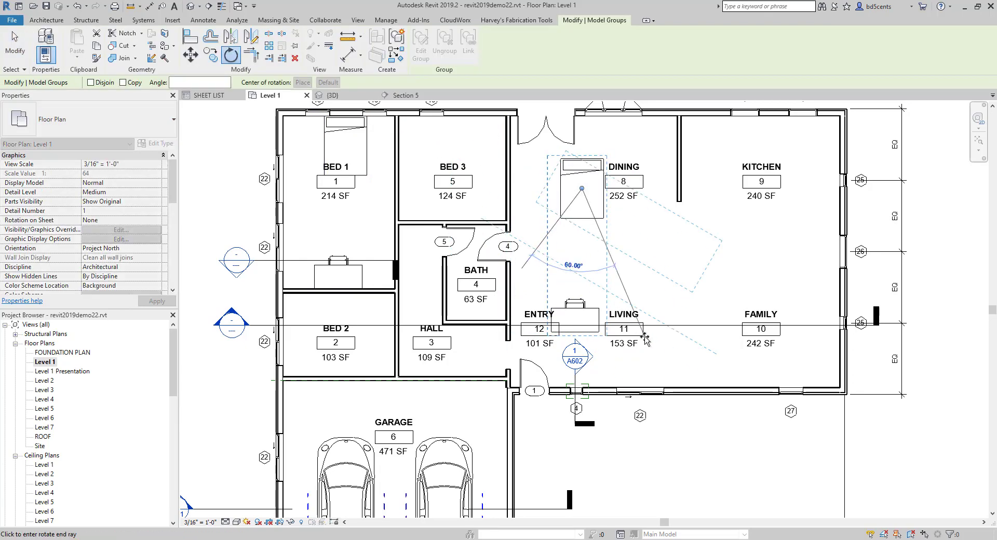
{"action": "key", "text": "Return"}
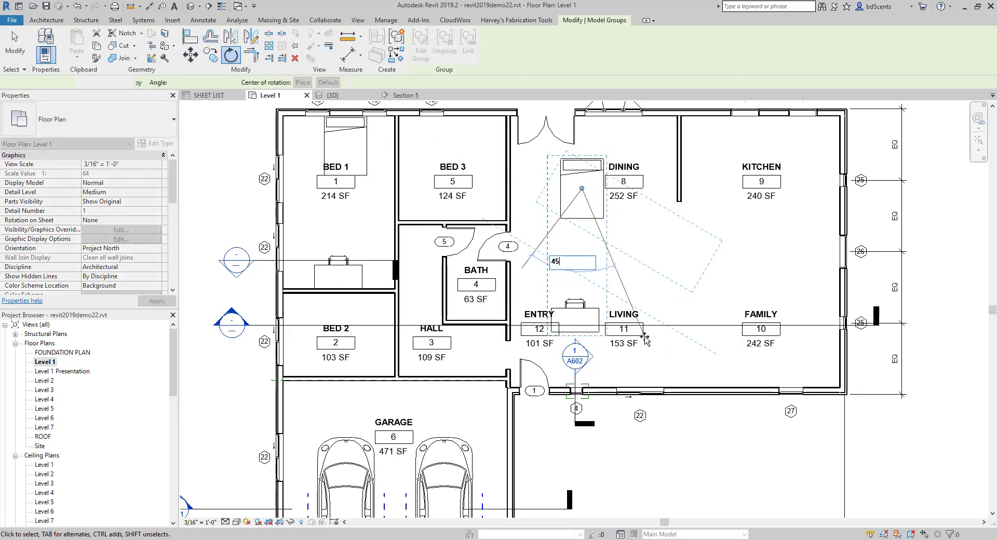
{"action": "key", "text": "Escape"}
{"action": "key", "text": "ctrl+z"}
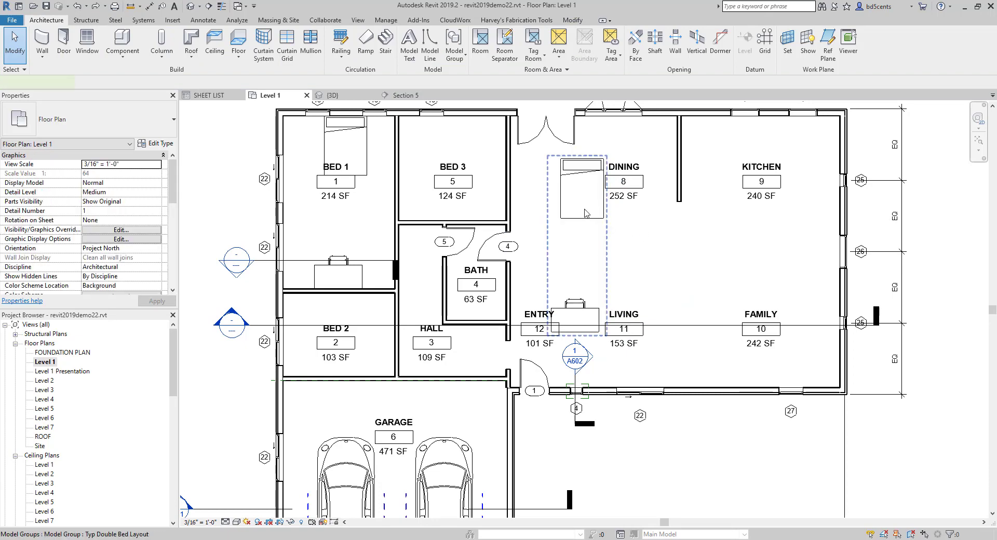
Edit the group instance beside DINING, change its bed type to King 78" x 80", and finish the group edit
{"action": "left_click", "coordinate": [575, 238]}
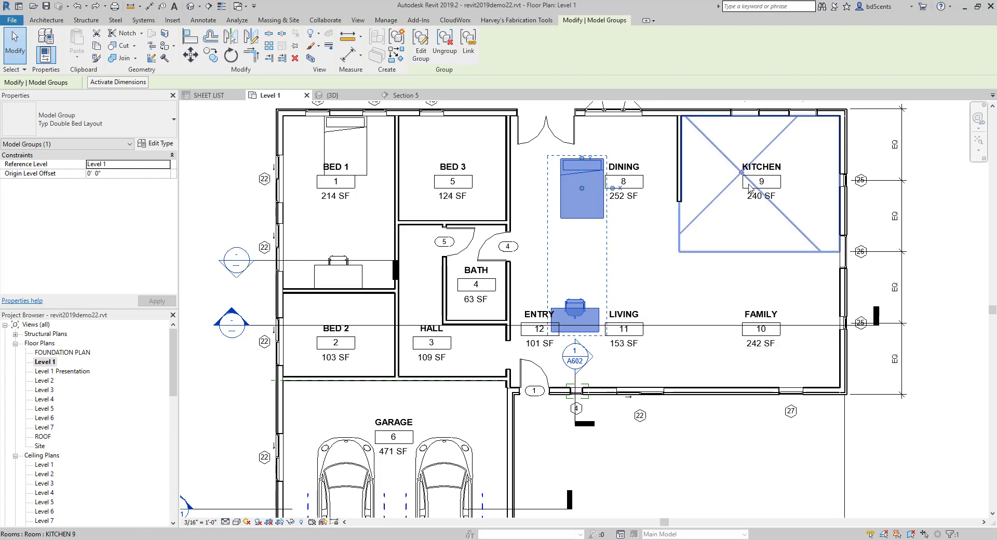
{"action": "left_click", "coordinate": [422, 47]}
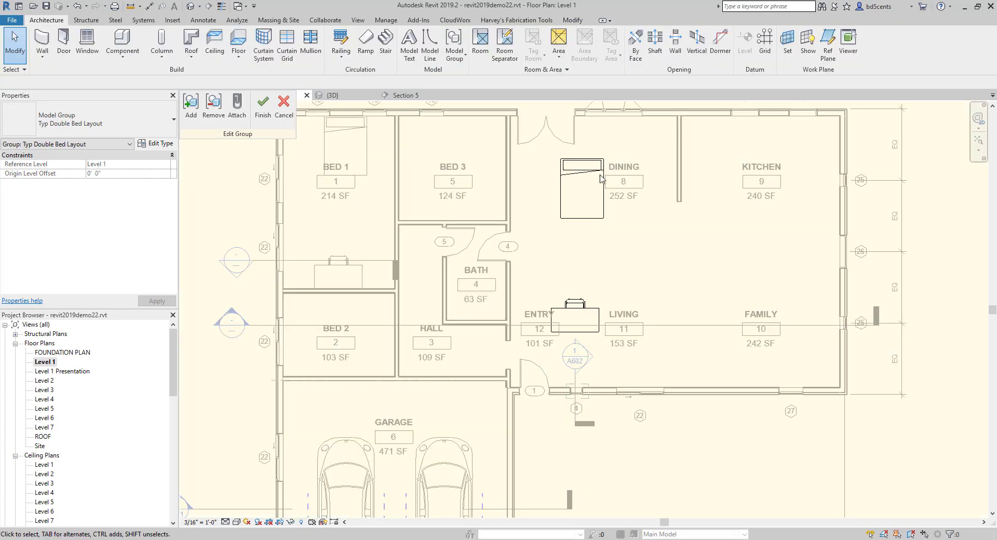
{"action": "left_click", "coordinate": [582, 192]}
{"action": "left_click", "coordinate": [109, 119]}
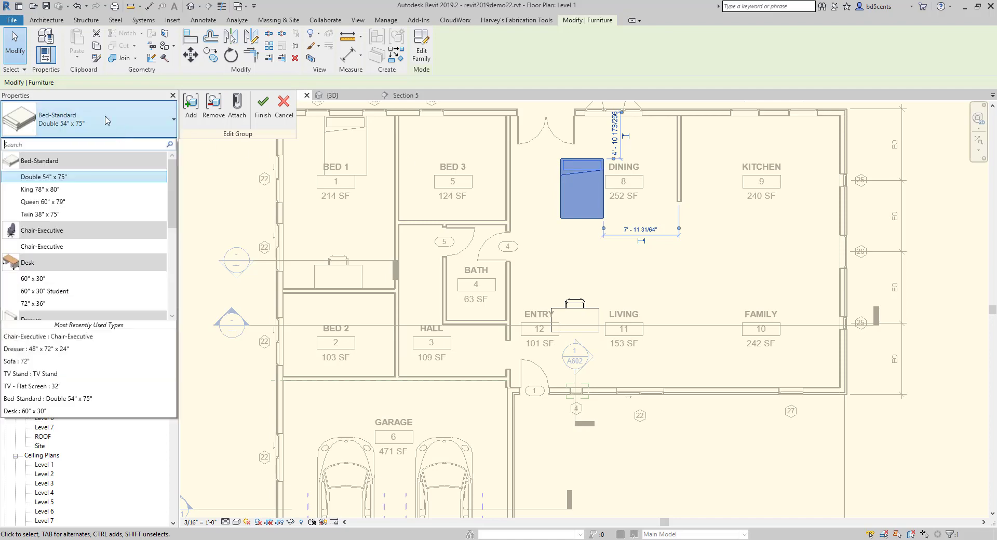
{"action": "left_click", "coordinate": [66, 190]}
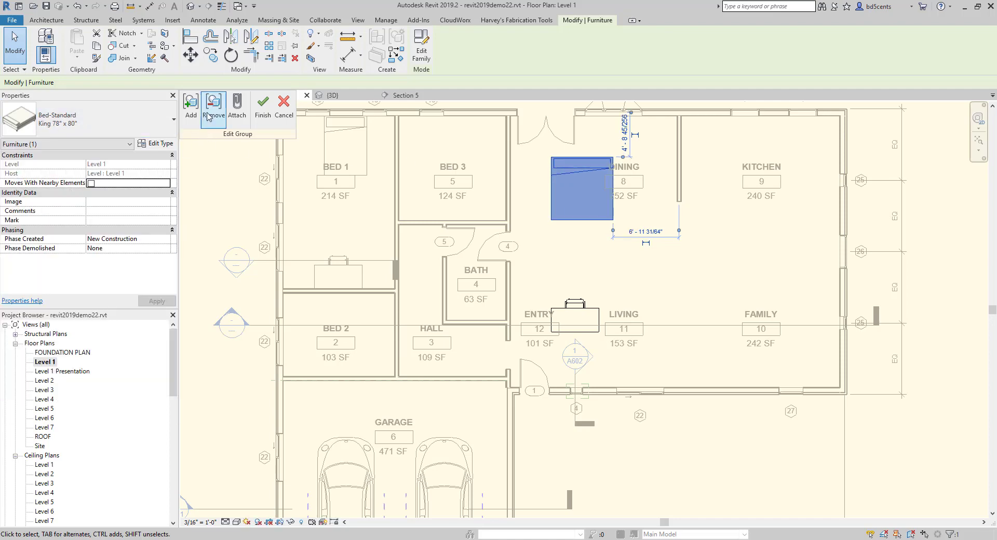
{"action": "left_click", "coordinate": [263, 106]}
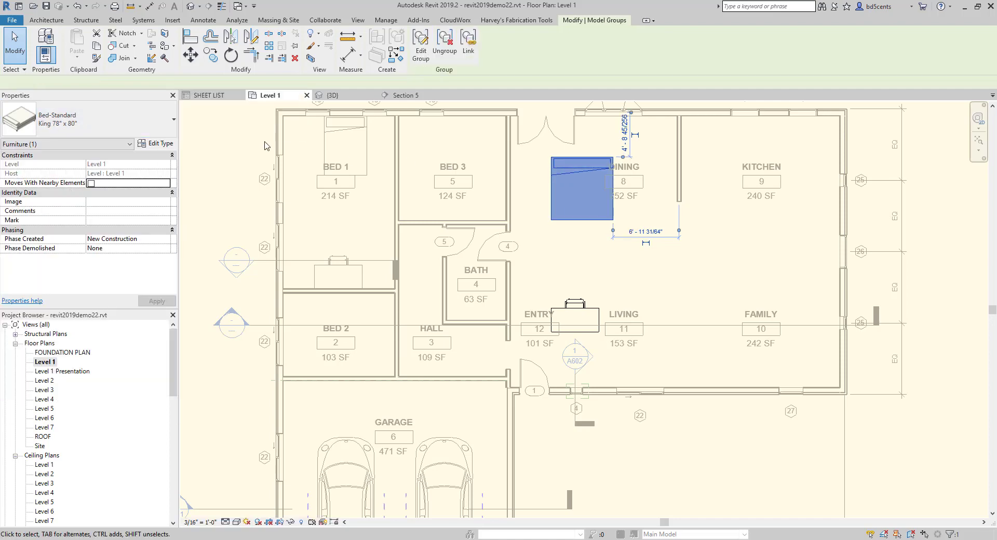
Move the Typ Double Bed Layout group instance from beside DINING to the open area outside the building, next to BED 1's exterior wall
{"action": "left_click", "coordinate": [339, 150]}
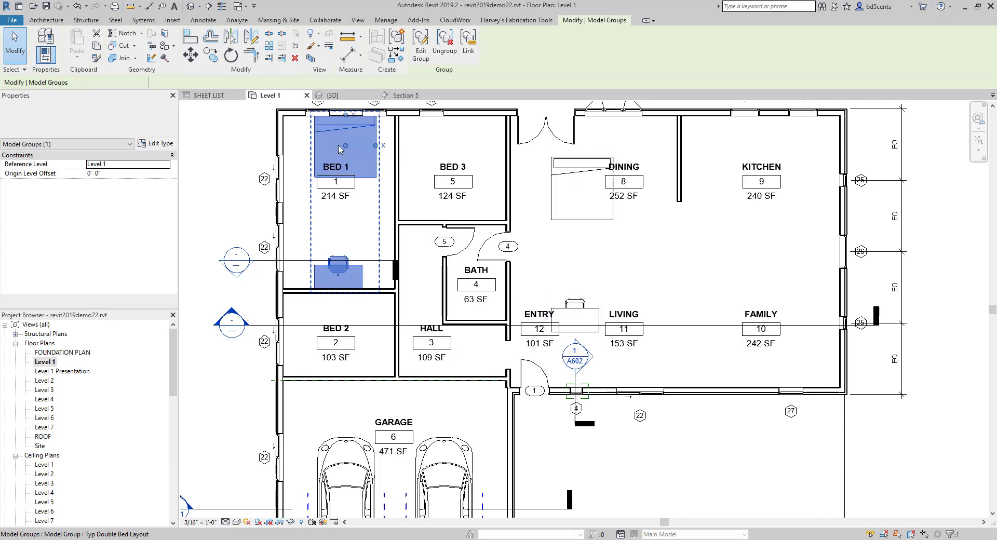
{"action": "left_click", "coordinate": [242, 186]}
{"action": "left_click", "coordinate": [561, 246]}
{"action": "scroll", "coordinate": [561, 245], "scroll_direction": "down", "scroll_amount": 2}
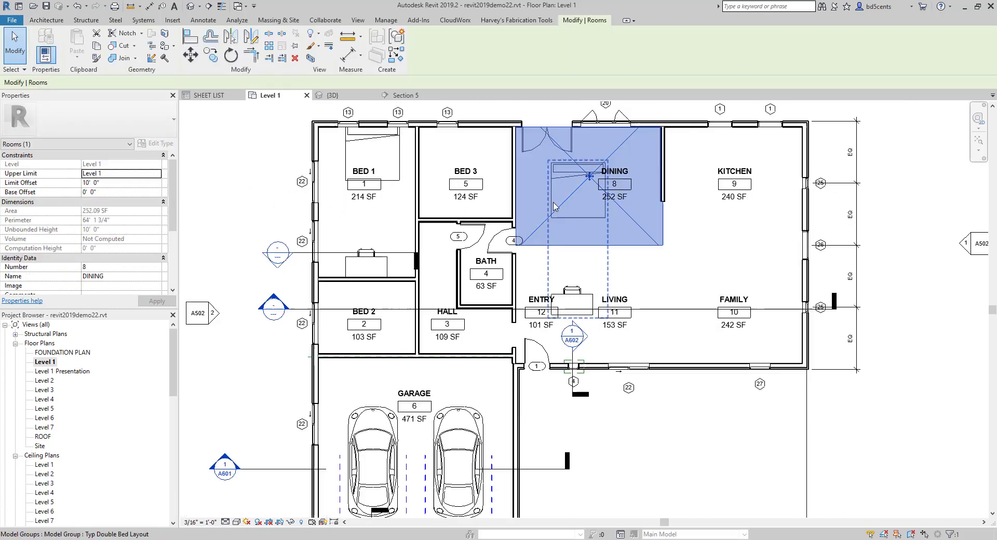
{"action": "left_click", "coordinate": [568, 270]}
{"action": "left_click_drag", "start_coordinate": [568, 270], "coordinate": [272, 230]}
{"action": "scroll", "coordinate": [355, 214], "scroll_direction": "up", "scroll_amount": 1}
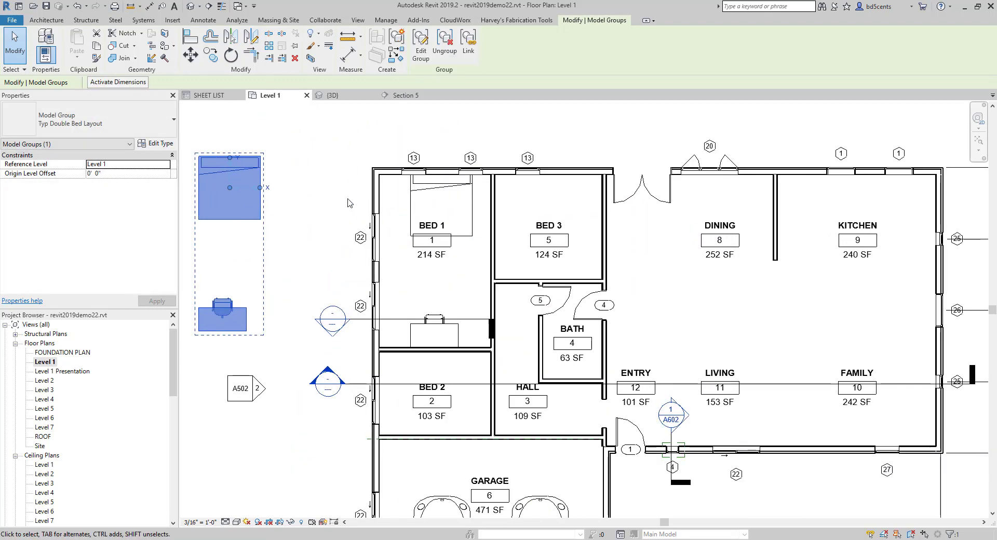
{"action": "scroll", "coordinate": [355, 214], "scroll_direction": "down", "scroll_amount": 1}
{"action": "left_click", "coordinate": [356, 214]}
{"action": "scroll", "coordinate": [295, 220], "scroll_direction": "up", "scroll_amount": 2}
{"action": "left_click", "coordinate": [299, 224]}
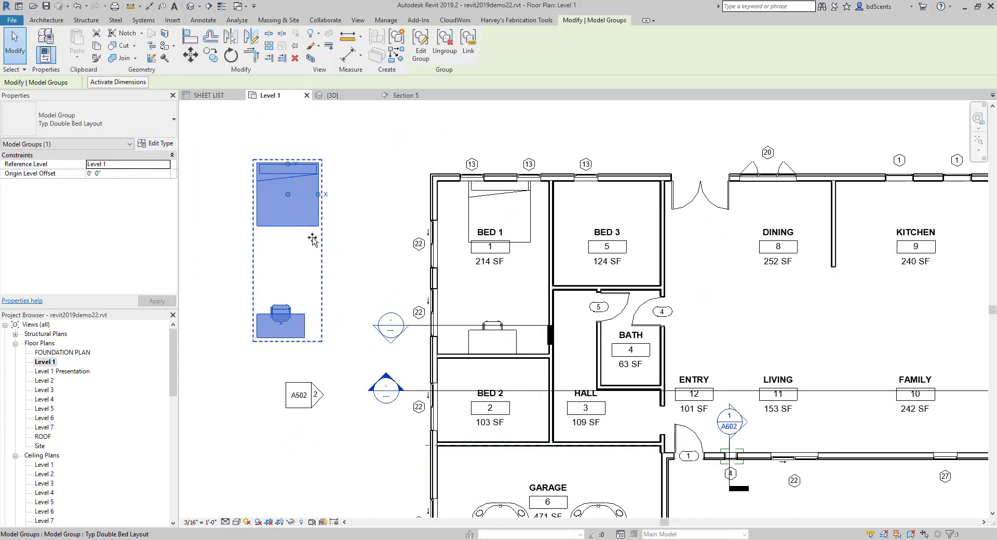
{"action": "left_click_drag", "start_coordinate": [299, 229], "coordinate": [321, 229]}
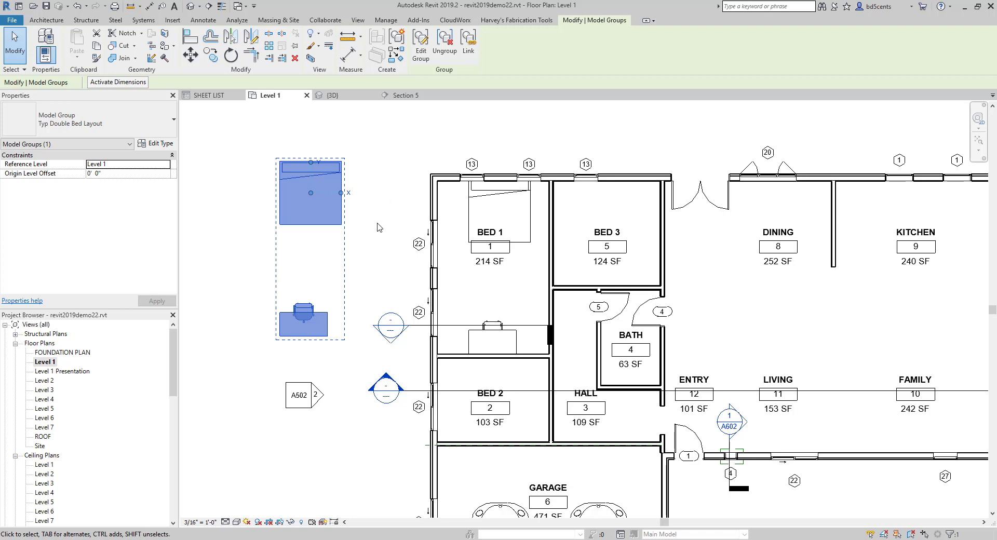
Edit the group instance outside the building, change its bed type to Queen 60" x 79", and finish the group edit
{"action": "left_click", "coordinate": [421, 52]}
{"action": "left_click", "coordinate": [312, 218]}
{"action": "left_click", "coordinate": [94, 120]}
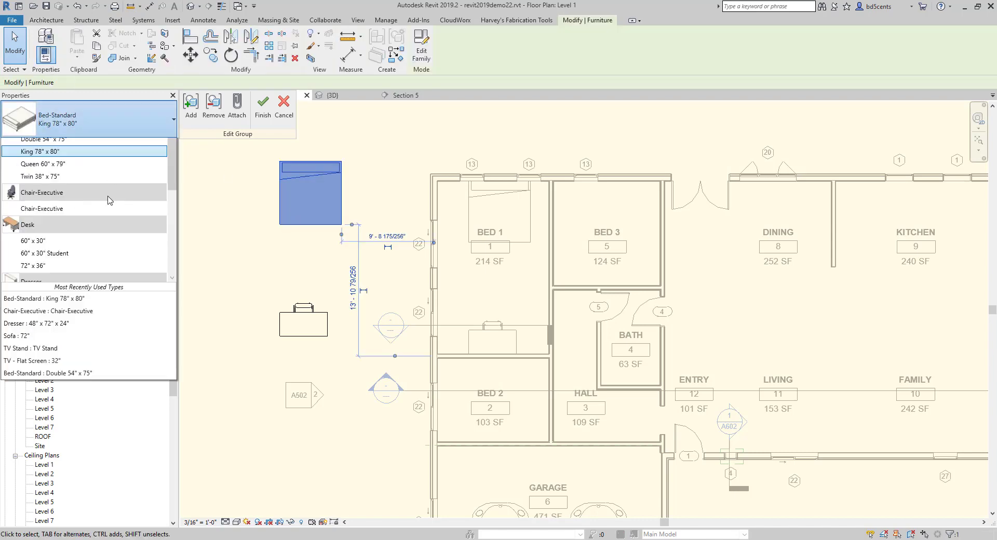
{"action": "scroll", "coordinate": [109, 200], "scroll_direction": "up", "scroll_amount": 1}
{"action": "left_click", "coordinate": [57, 201]}
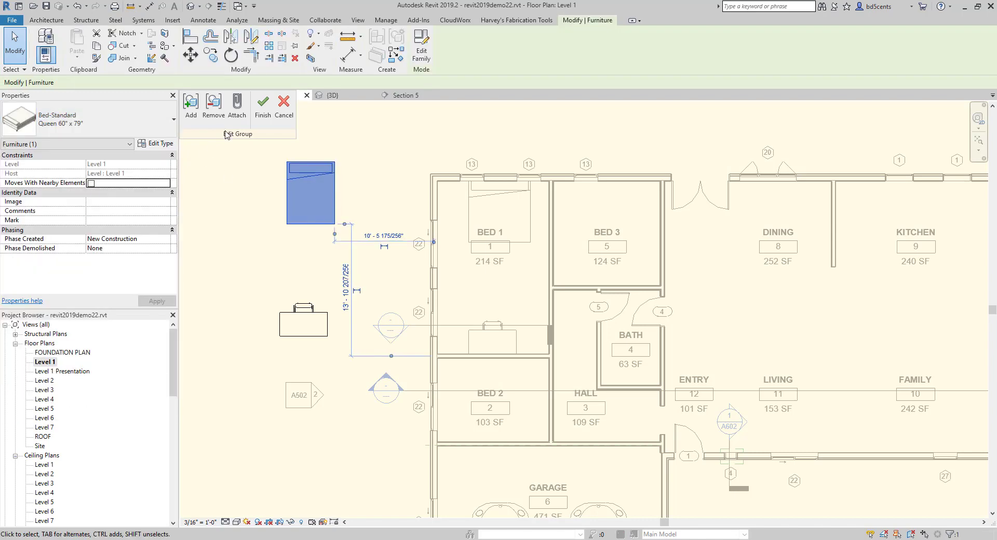
{"action": "left_click", "coordinate": [261, 113]}
{"action": "left_click", "coordinate": [256, 237]}
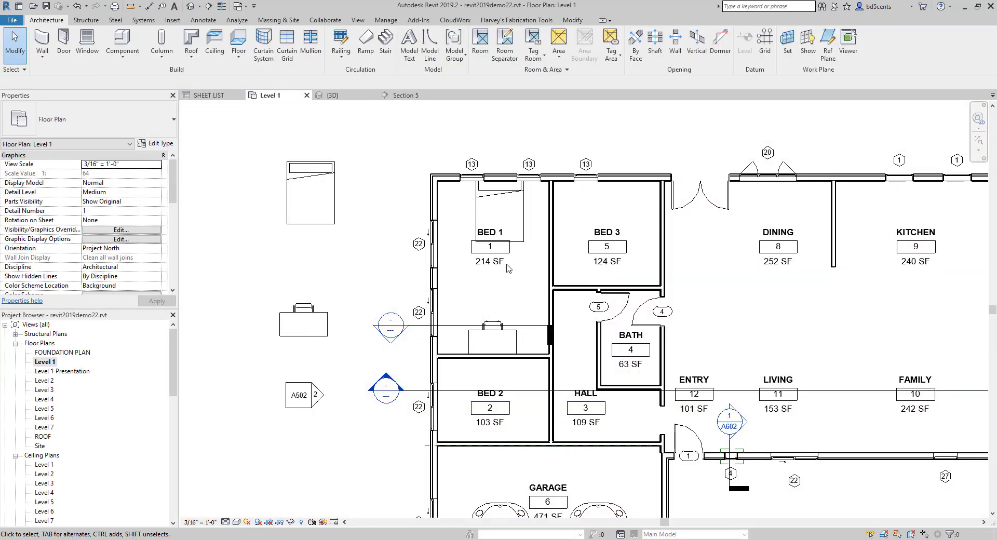
Reopen the outside group instance for editing and align the executive chair to the bed's centerline
{"action": "left_click", "coordinate": [310, 308]}
{"action": "left_click", "coordinate": [415, 56]}
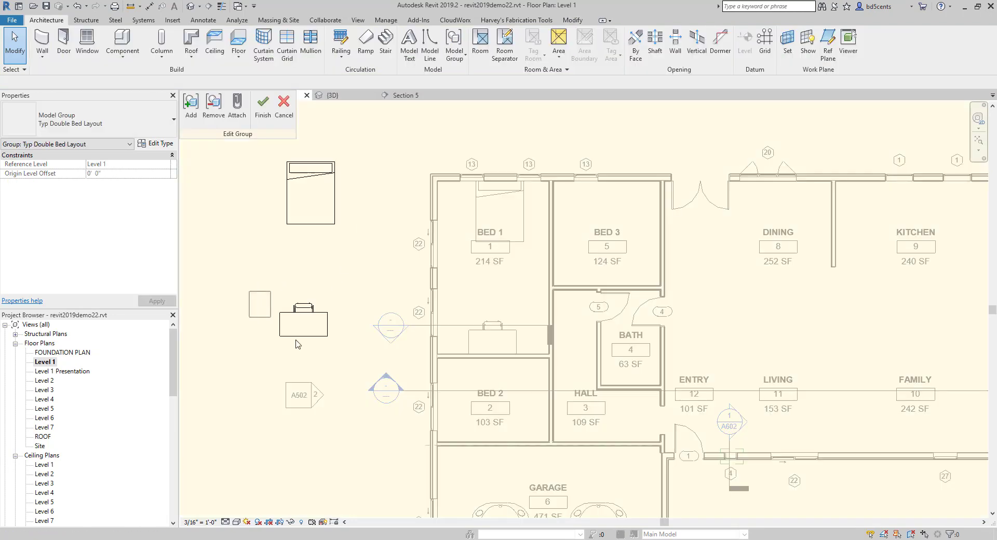
{"action": "left_click_drag", "start_coordinate": [248, 290], "coordinate": [344, 368]}
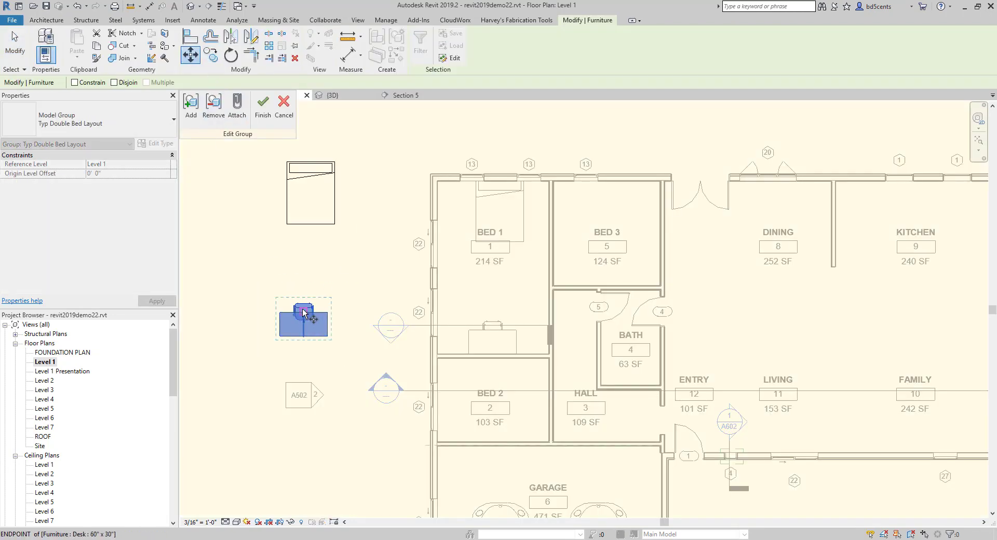
{"action": "key", "text": "a"}
{"action": "key", "text": "l"}
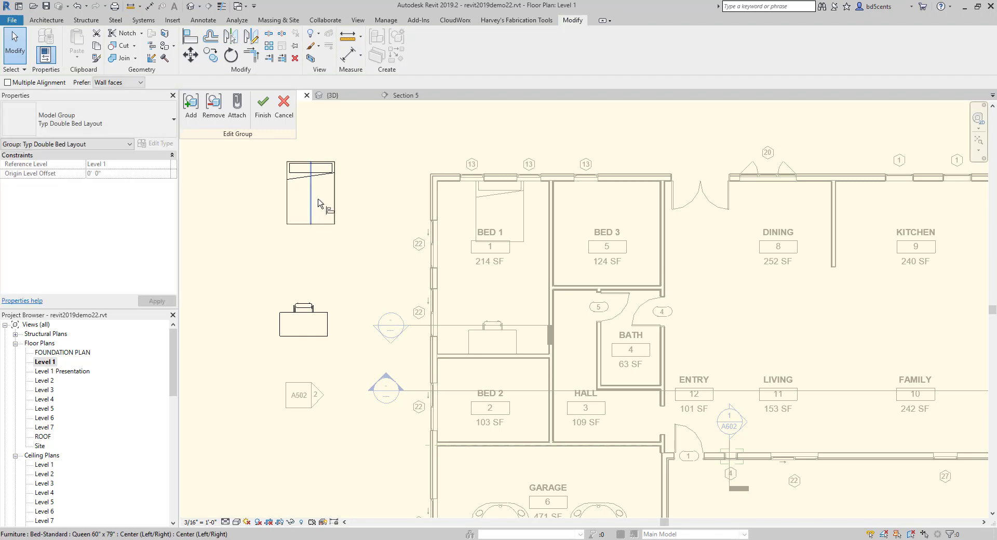
{"action": "left_click", "coordinate": [312, 216]}
{"action": "left_click", "coordinate": [306, 308]}
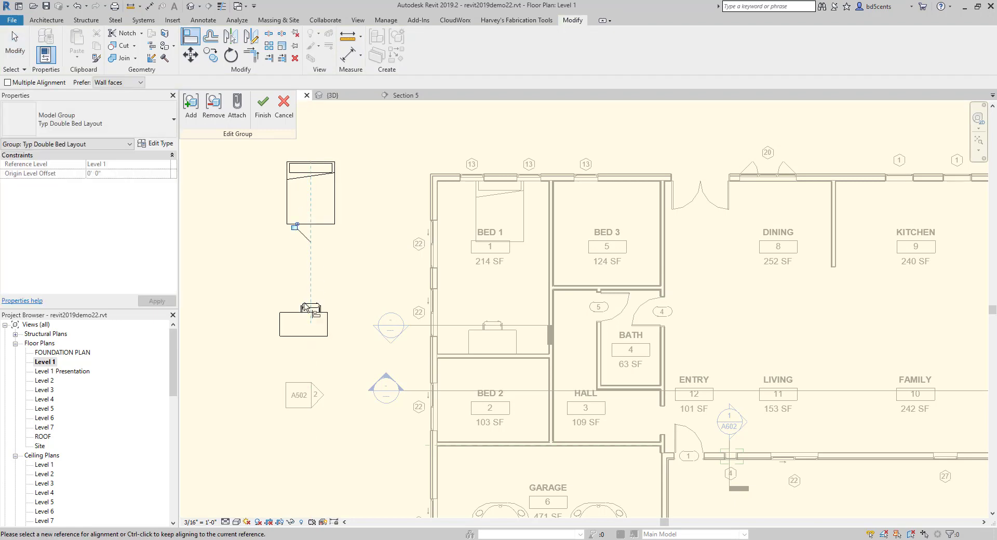
{"action": "key", "text": "Escape"}
Align the desk's center to the bed's centerline and finish the group edit
{"action": "key", "text": "a"}
{"action": "key", "text": "l"}
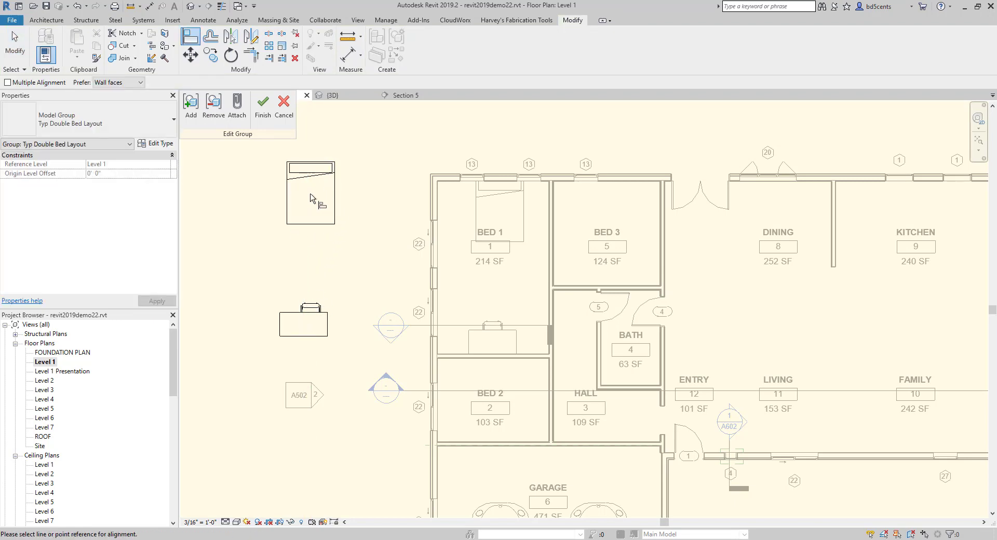
{"action": "left_click", "coordinate": [310, 208]}
{"action": "left_click", "coordinate": [305, 319]}
{"action": "key", "text": "Escape"}
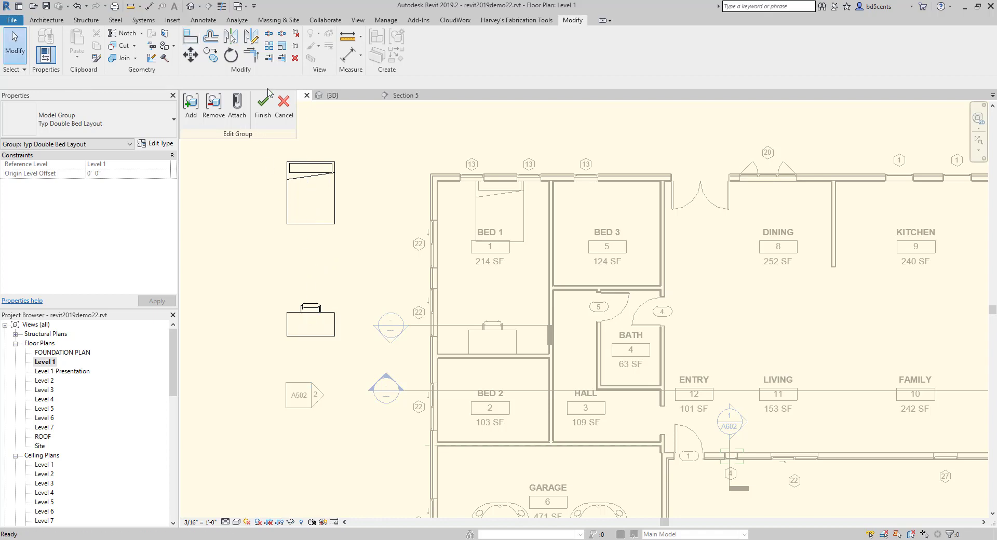
{"action": "left_click", "coordinate": [263, 106]}
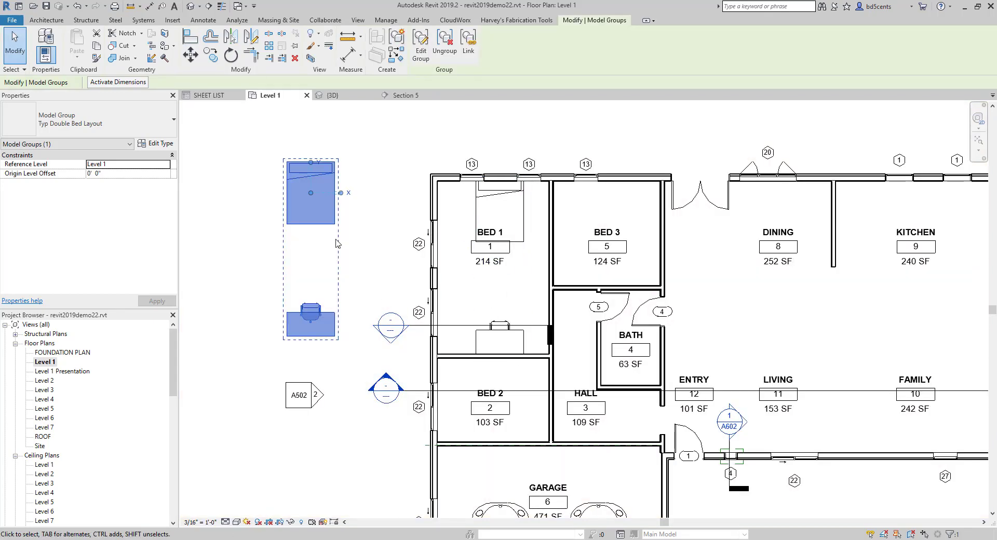
Edit the outside group instance again, remove the executive chair from the group, and finish the edit
{"action": "left_click", "coordinate": [422, 52]}
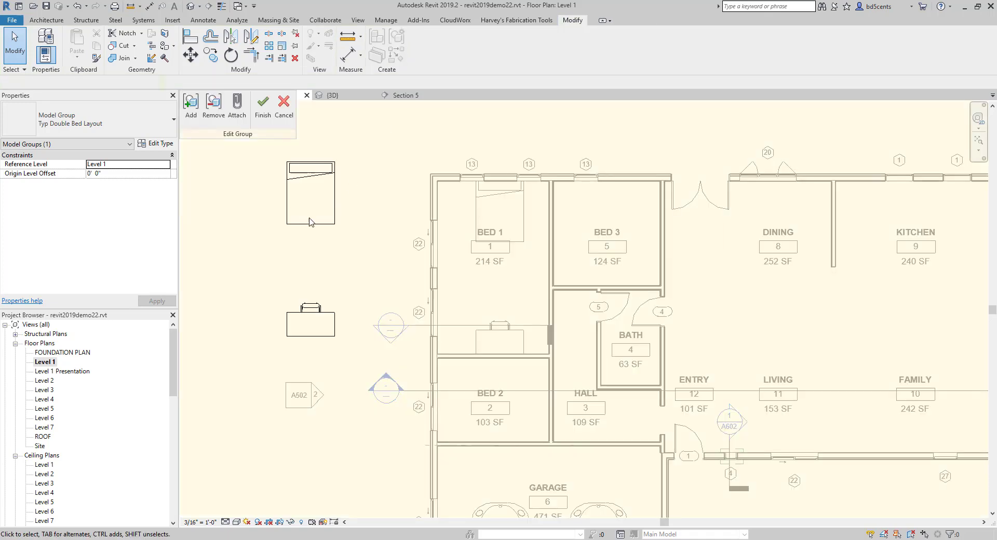
{"action": "left_click", "coordinate": [314, 307]}
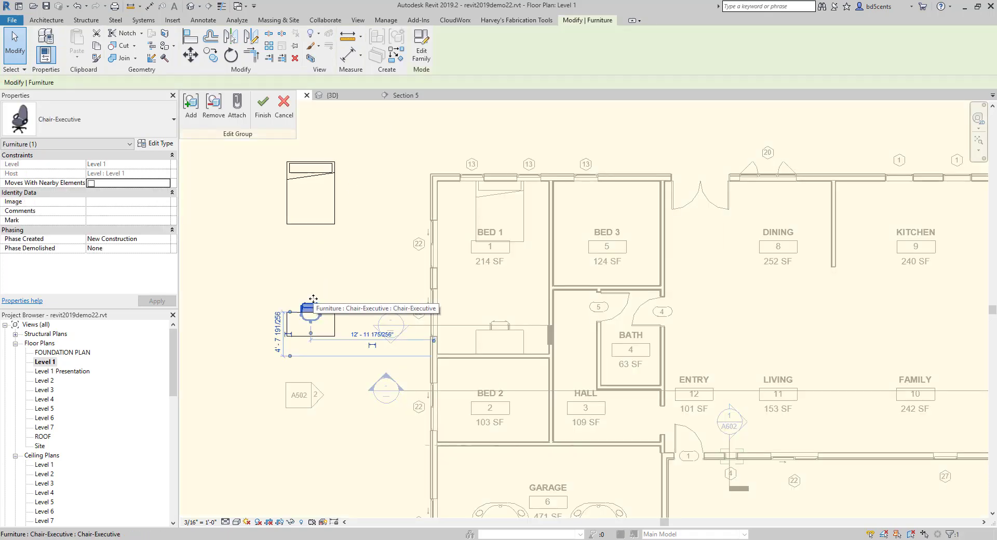
{"action": "left_click", "coordinate": [214, 107]}
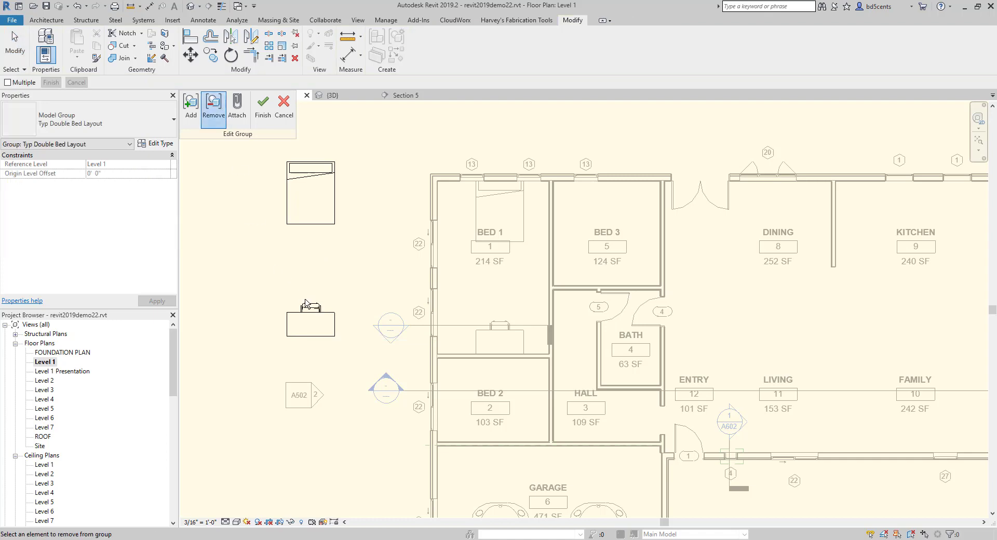
{"action": "left_click", "coordinate": [263, 106]}
{"action": "left_click", "coordinate": [309, 327]}
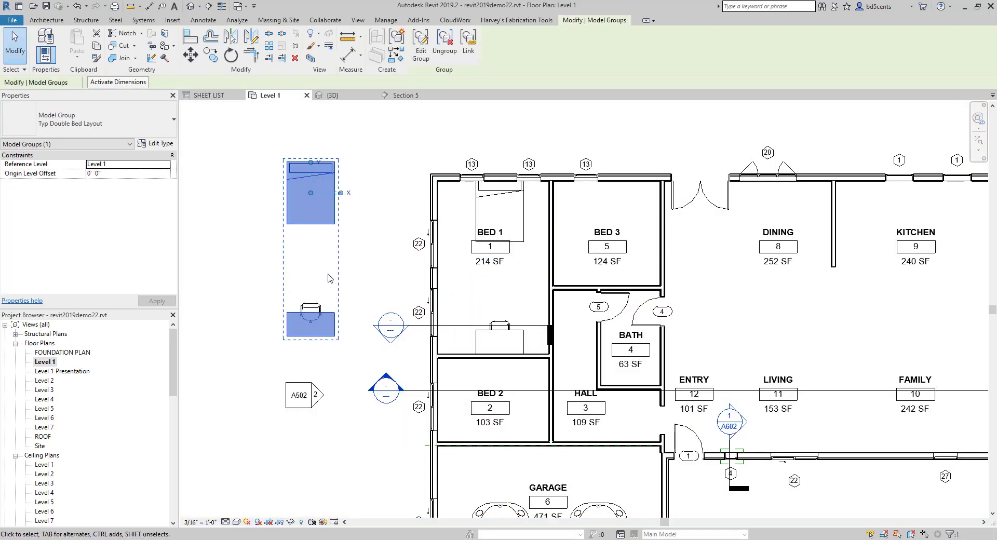
Delete the ungrouped executive chair at the outside desk and check the group's remaining members
{"action": "left_click", "coordinate": [314, 302]}
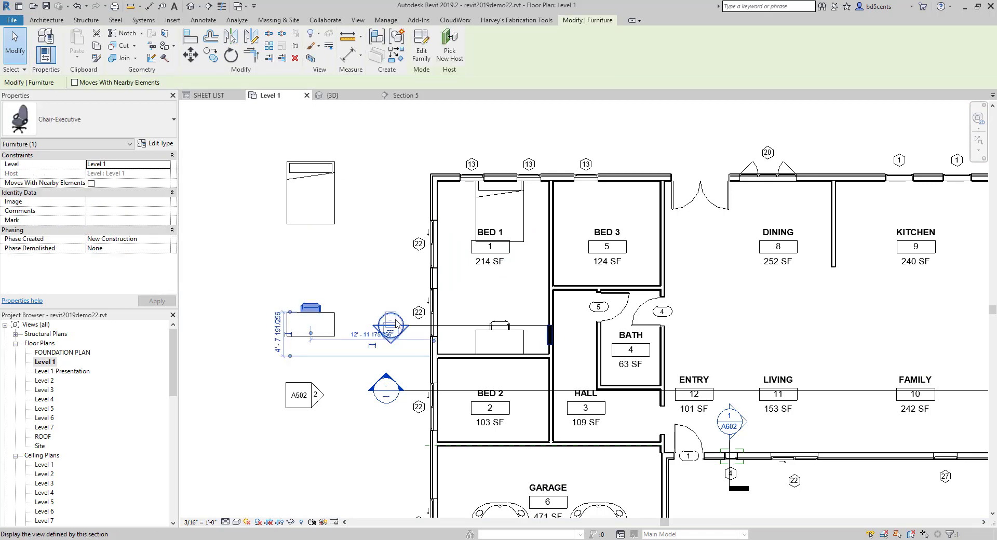
{"action": "key", "text": "Delete"}
{"action": "left_click", "coordinate": [309, 289]}
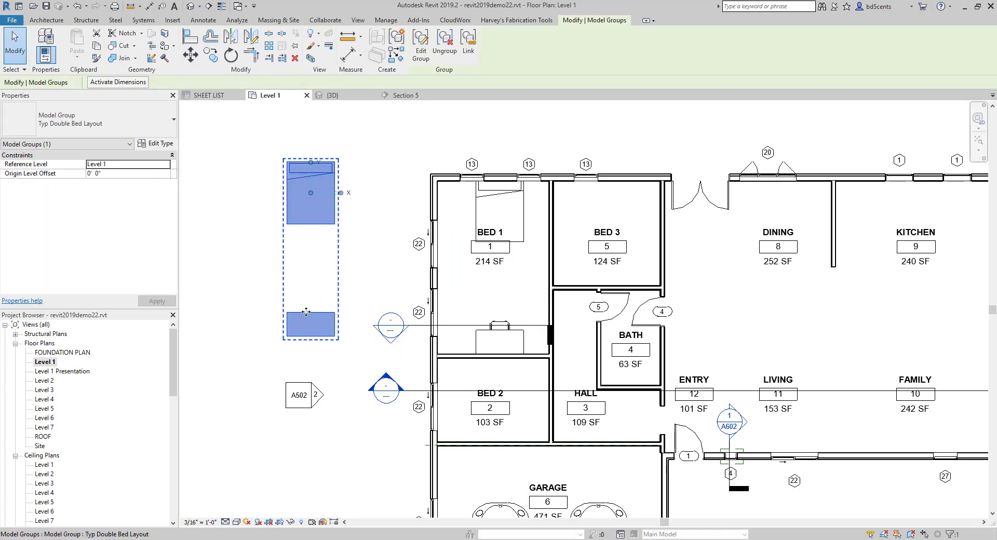
{"action": "left_click", "coordinate": [338, 327]}
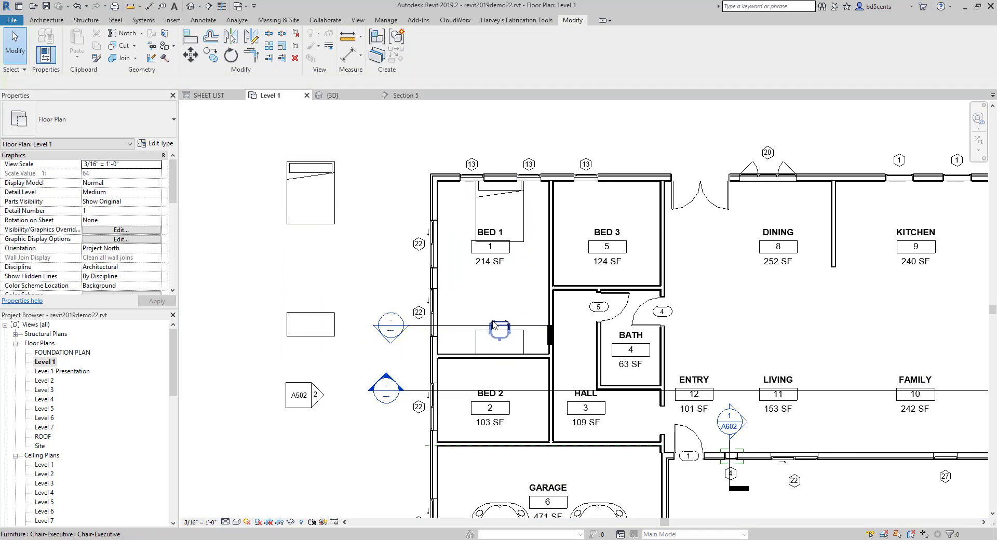
Try deleting the ungrouped executive chair in BED 1
{"action": "left_click", "coordinate": [506, 328]}
{"action": "key", "text": "Delete"}
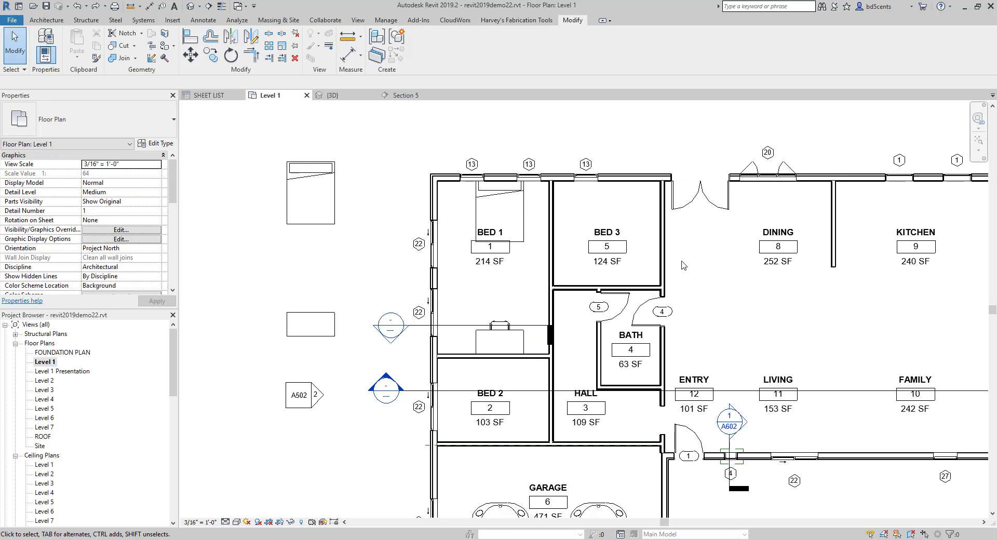
Compare the members of the Typ Double Bed Layout instance in BED 1 with those of the instance outside the building
{"action": "middle_click_drag", "start_coordinate": [400, 351], "coordinate": [382, 341]}
{"action": "scroll", "coordinate": [588, 189], "scroll_direction": "up", "scroll_amount": 1}
{"action": "left_click", "coordinate": [452, 205]}
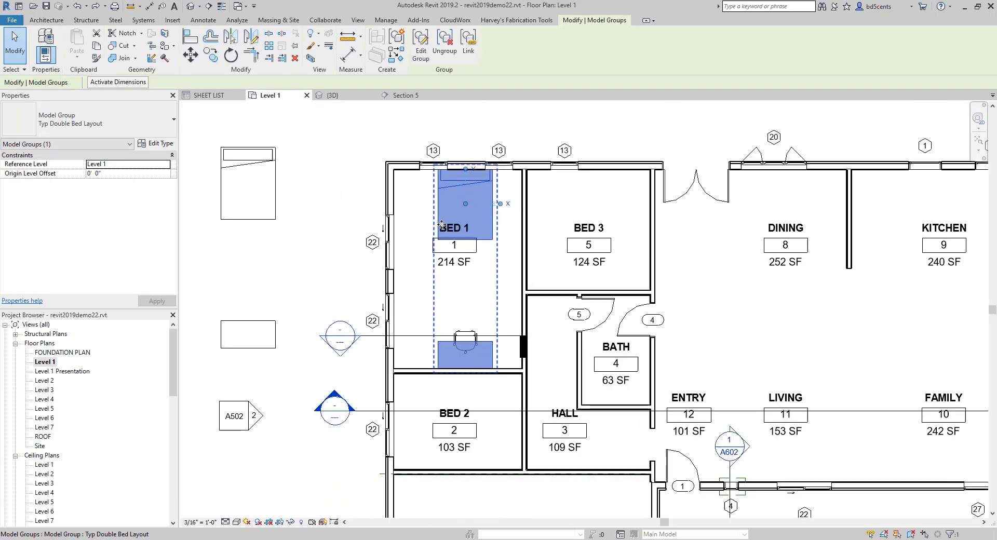
{"action": "scroll", "coordinate": [484, 226], "scroll_direction": "down", "scroll_amount": 1}
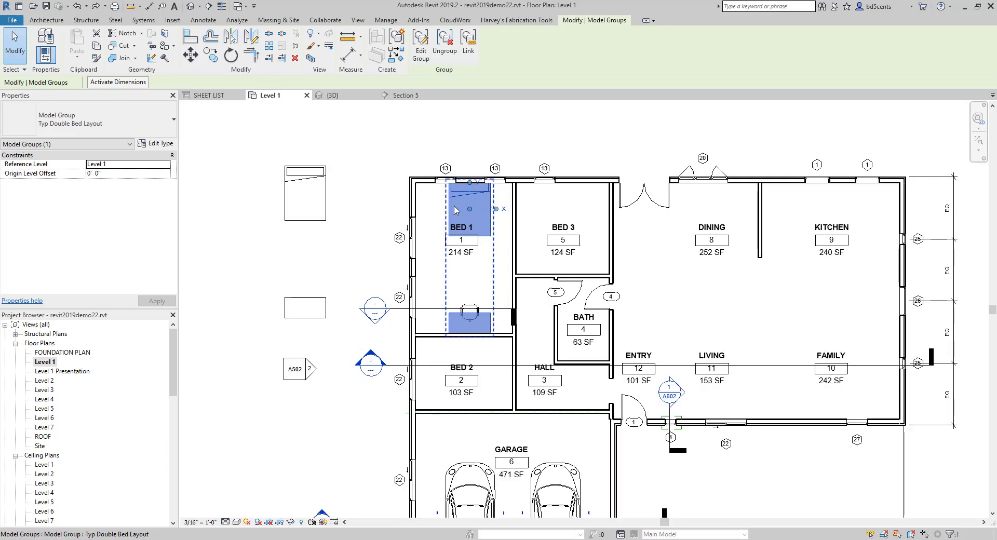
{"action": "scroll", "coordinate": [455, 210], "scroll_direction": "up", "scroll_amount": 1}
{"action": "left_click", "coordinate": [264, 195]}
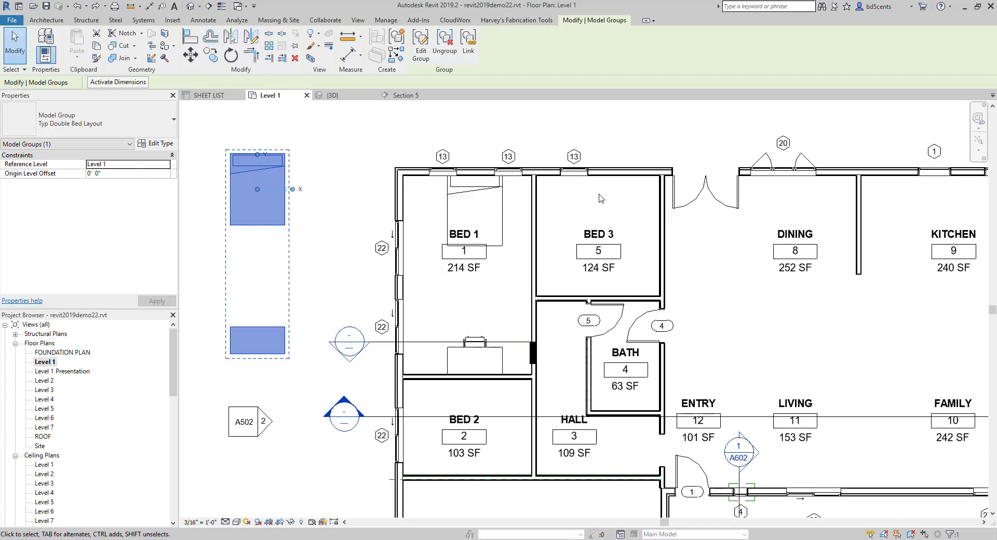
{"action": "scroll", "coordinate": [527, 218], "scroll_direction": "down", "scroll_amount": 1}
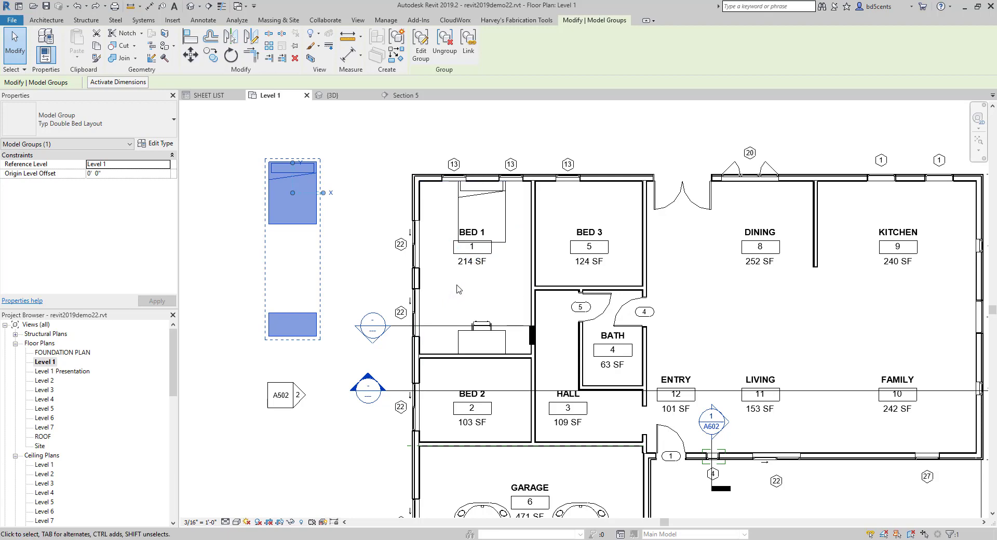
Delete the Typ Double Bed Layout group instance outside the building
{"action": "left_click", "coordinate": [446, 309]}
{"action": "left_click", "coordinate": [301, 218]}
{"action": "left_click_drag", "start_coordinate": [284, 203], "coordinate": [474, 222]}
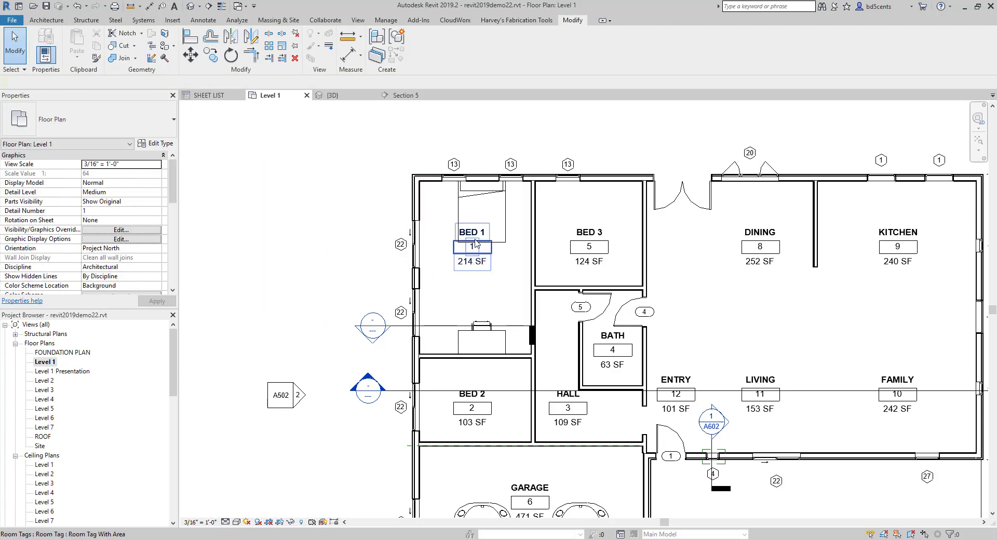
Start placing a component and load the Dresser.rfa family from the Furniture library's Storage folder
{"action": "scroll", "coordinate": [473, 222], "scroll_direction": "up", "scroll_amount": 3}
{"action": "key", "text": "Escape"}
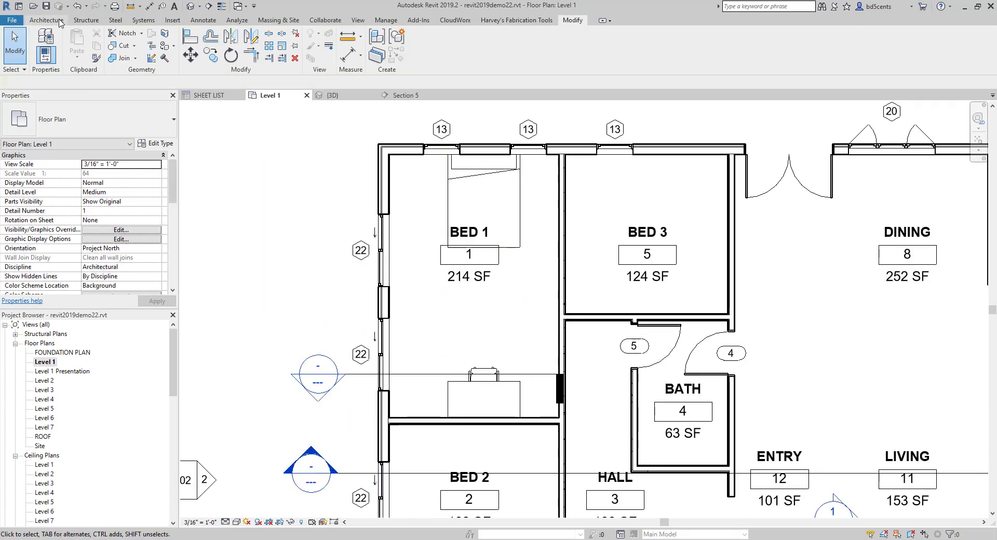
{"action": "left_click", "coordinate": [421, 44]}
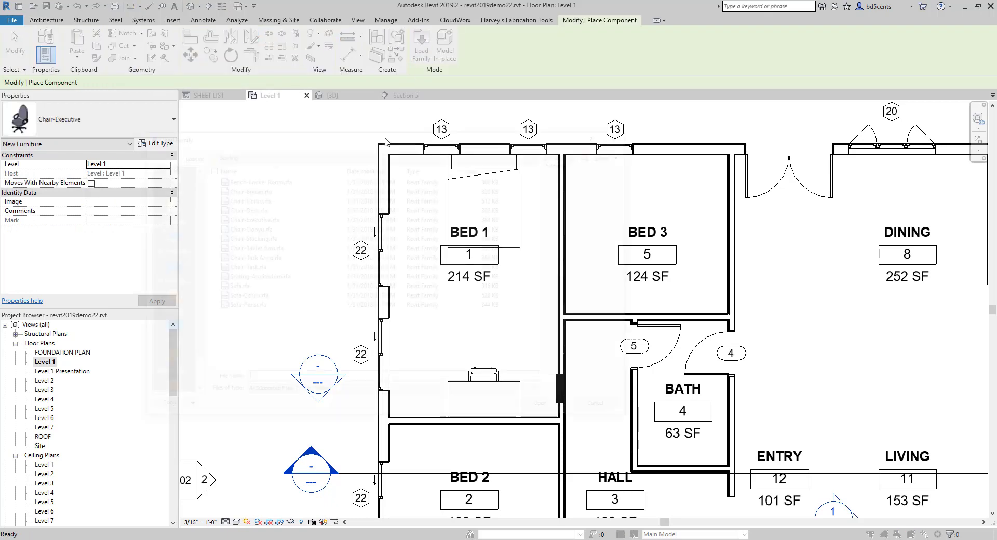
{"action": "left_click", "coordinate": [568, 153]}
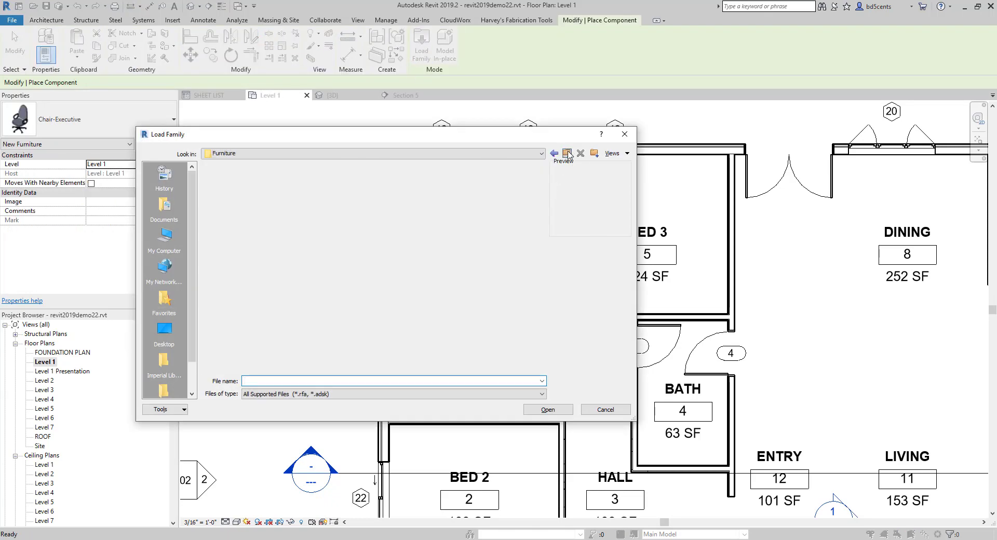
{"action": "double_click", "coordinate": [255, 199]}
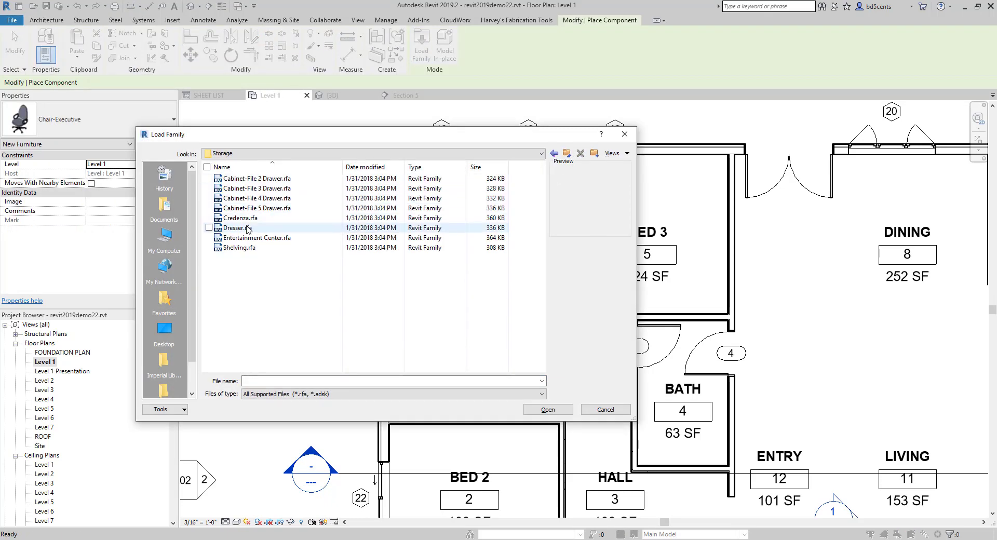
{"action": "left_click", "coordinate": [242, 228]}
{"action": "left_click", "coordinate": [569, 408]}
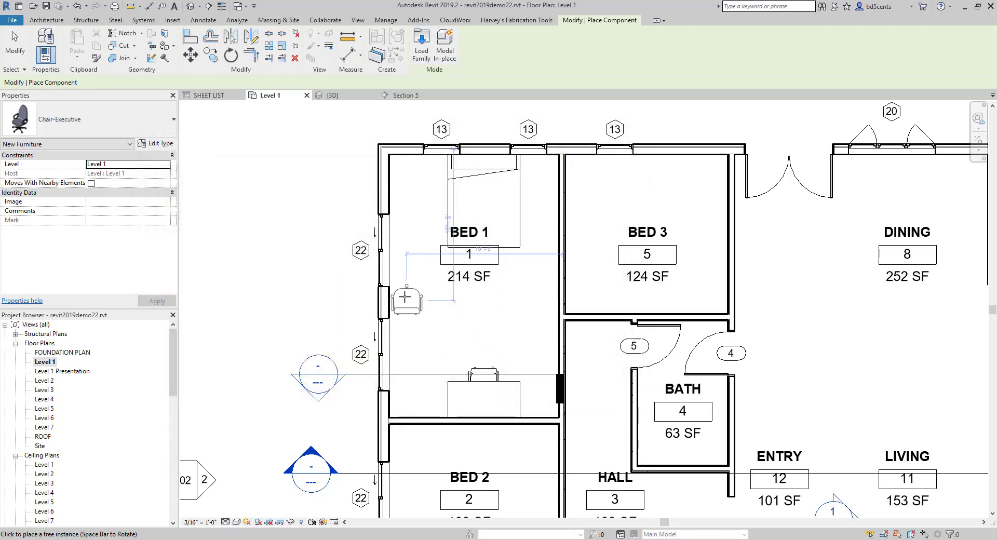
Place a Dresser 72" x 60" x 18" in BED 1, rotated lengthwise against the wall shared with BED 3
{"action": "left_click", "coordinate": [116, 119]}
{"action": "type", "text": "d"}
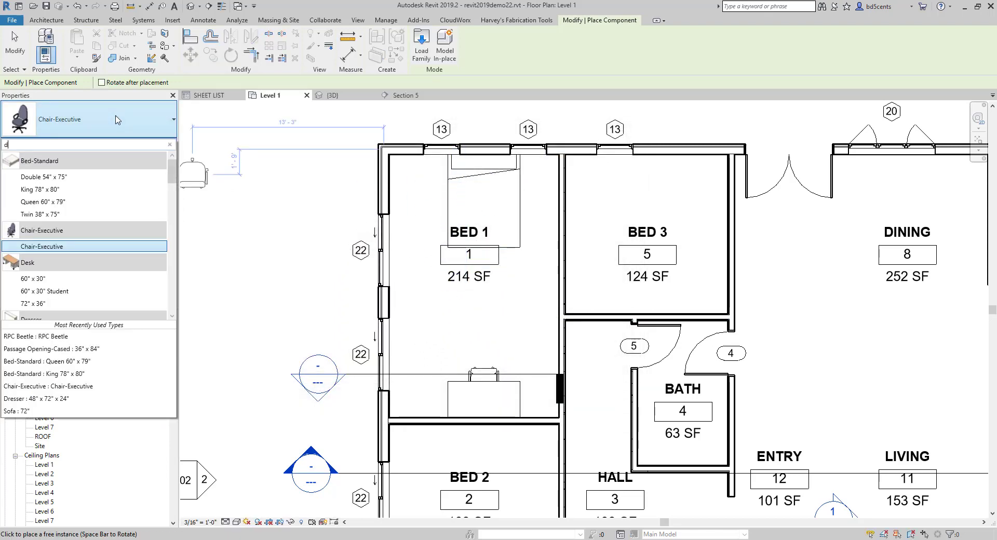
{"action": "type", "text": "resser"}
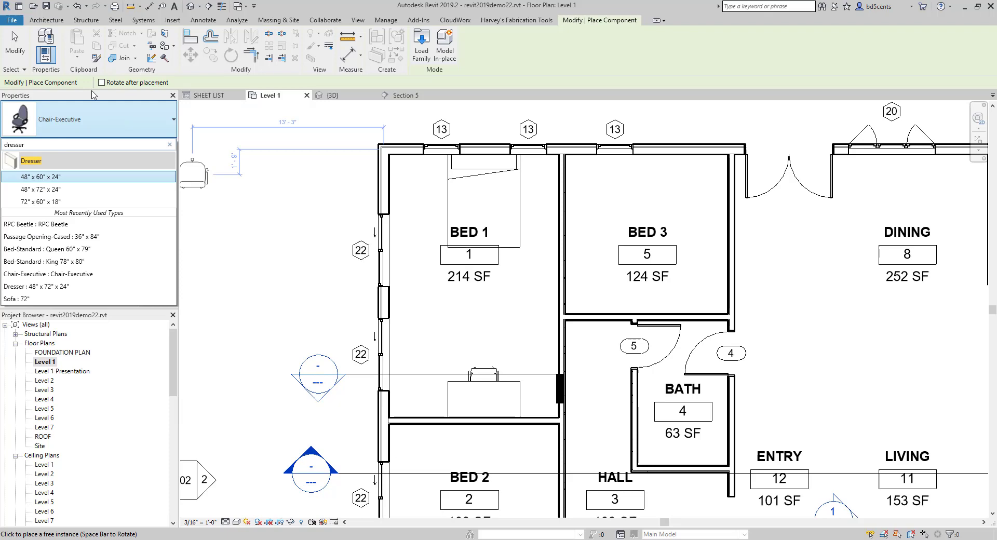
{"action": "left_click", "coordinate": [72, 201]}
{"action": "key", "text": "space"}
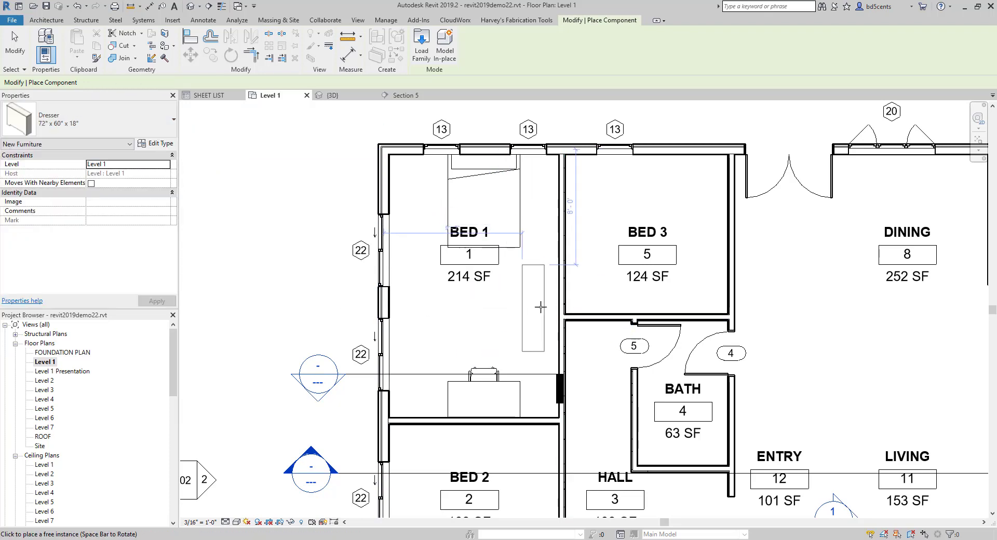
{"action": "left_click", "coordinate": [548, 294]}
{"action": "key", "text": "Escape"}
{"action": "key", "text": "Escape"}
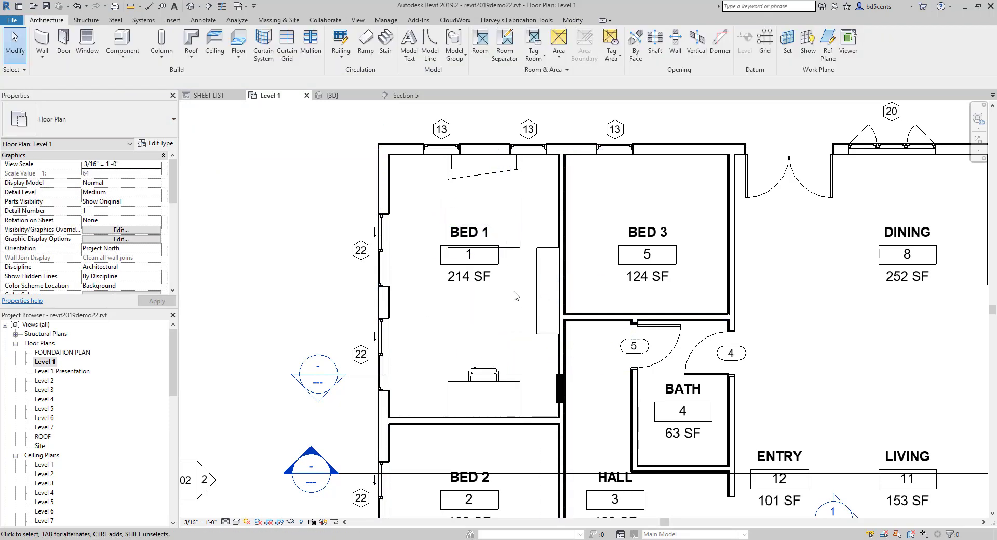
Cut a Wall Section through BED 1 from outside the exterior wall behind the bed into BED 2, looking toward the dresser
{"action": "left_click", "coordinate": [208, 6]}
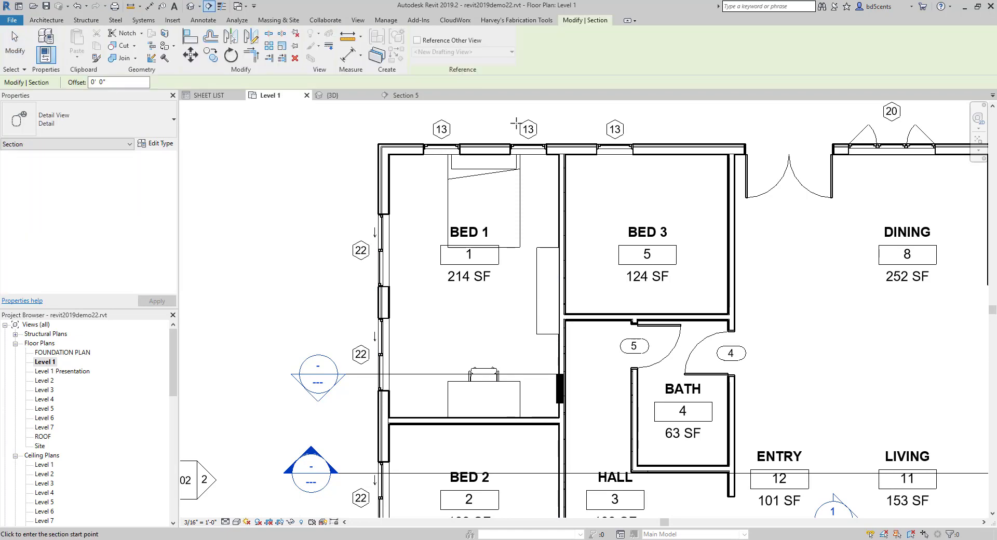
{"action": "left_click", "coordinate": [518, 124]}
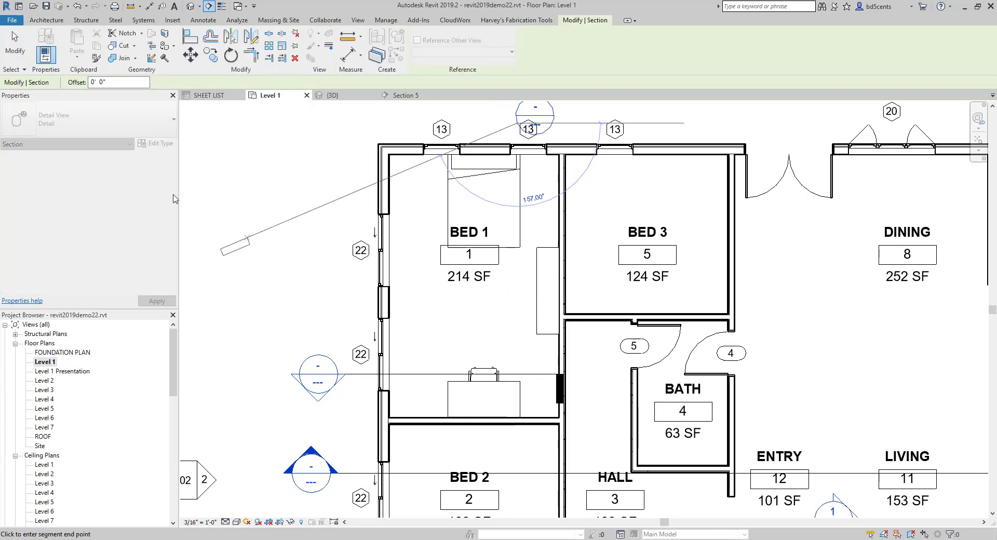
{"action": "left_click", "coordinate": [88, 121]}
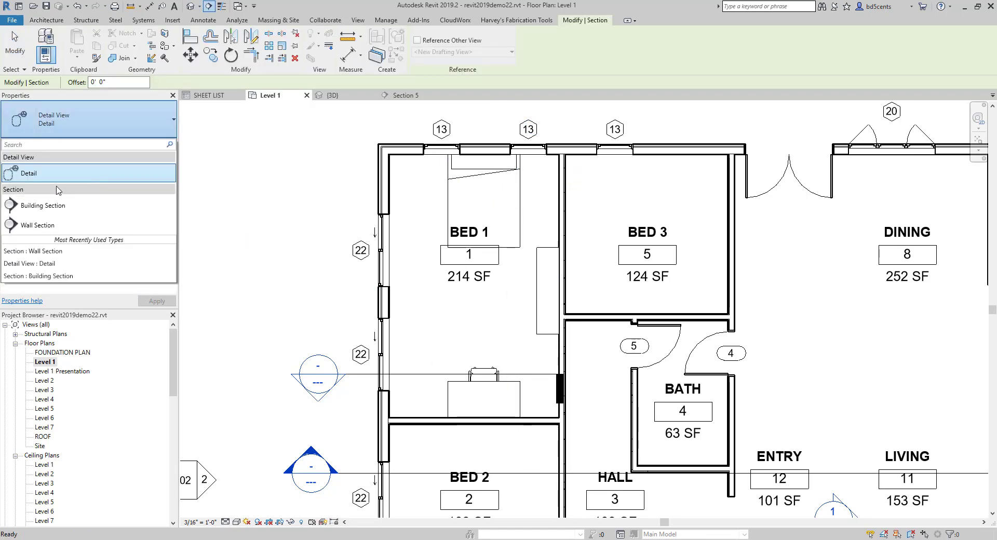
{"action": "left_click", "coordinate": [46, 227]}
{"action": "left_click", "coordinate": [516, 455]}
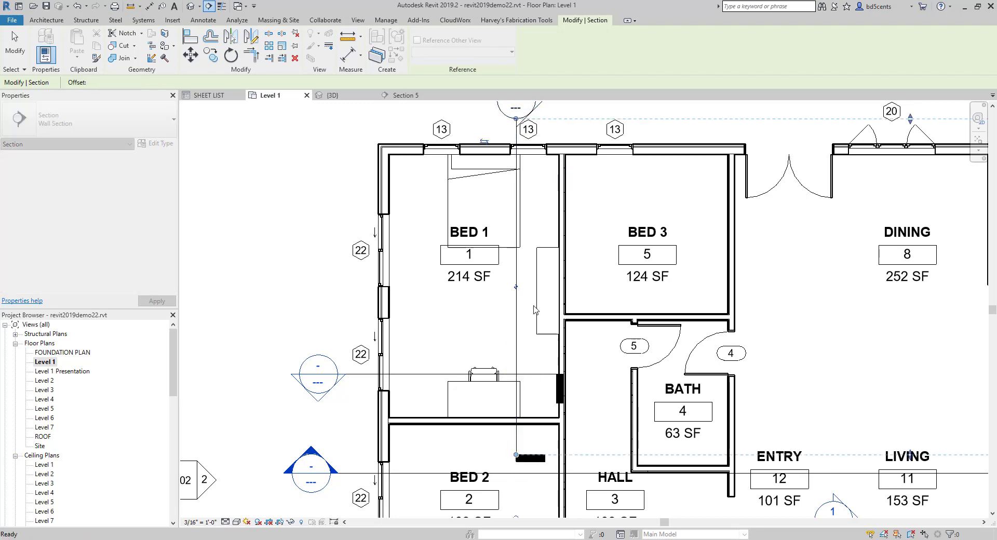
{"action": "key", "text": "Escape"}
{"action": "key", "text": "Escape"}
Open the new section's view and examine the dresser's elevation on Level 1
{"action": "double_click", "coordinate": [519, 111]}
{"action": "scroll", "coordinate": [583, 447], "scroll_direction": "up", "scroll_amount": 2}
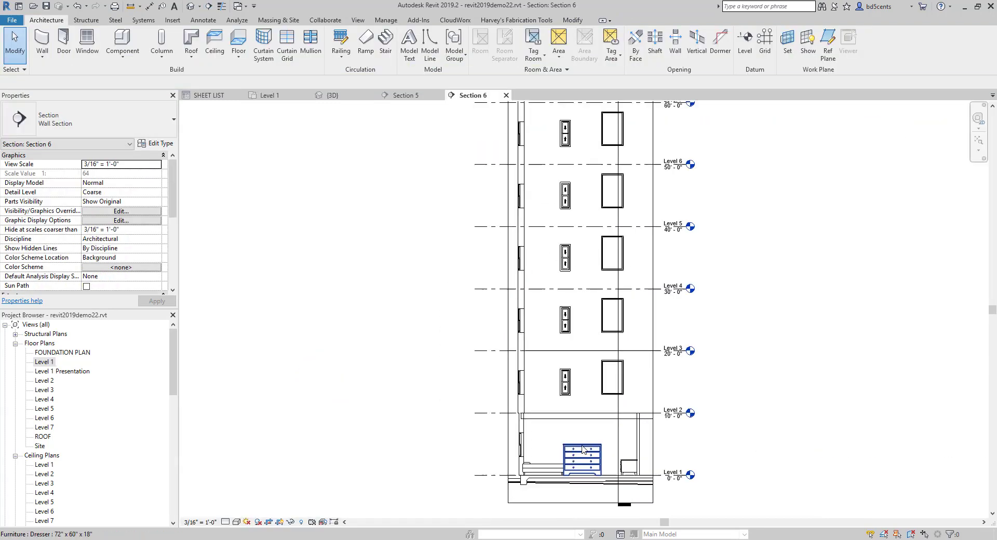
{"action": "scroll", "coordinate": [584, 450], "scroll_direction": "up", "scroll_amount": 3}
Return to the Level 1 floor plan and add the dresser to the Typ Double Bed Layout group
{"action": "double_click", "coordinate": [43, 362]}
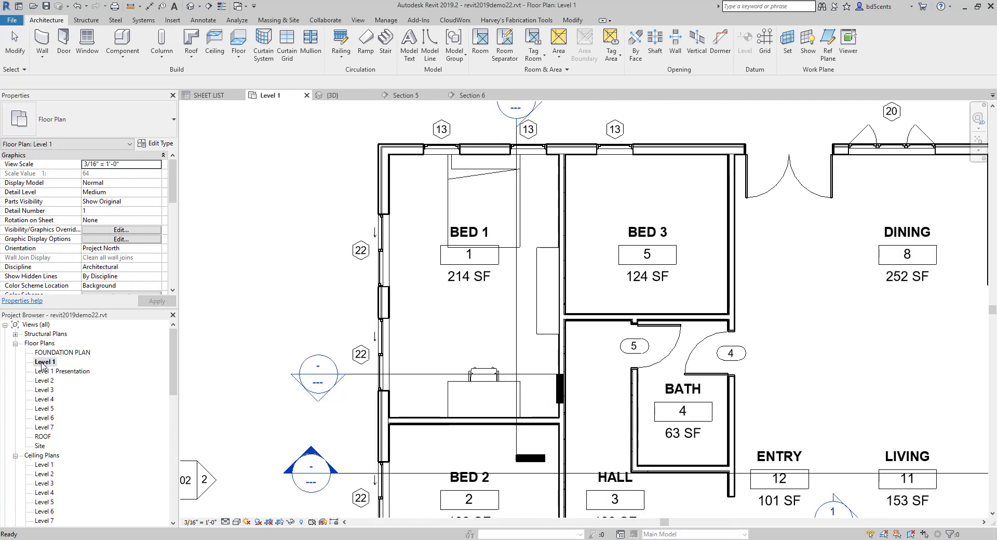
{"action": "scroll", "coordinate": [509, 260], "scroll_direction": "up", "scroll_amount": 1}
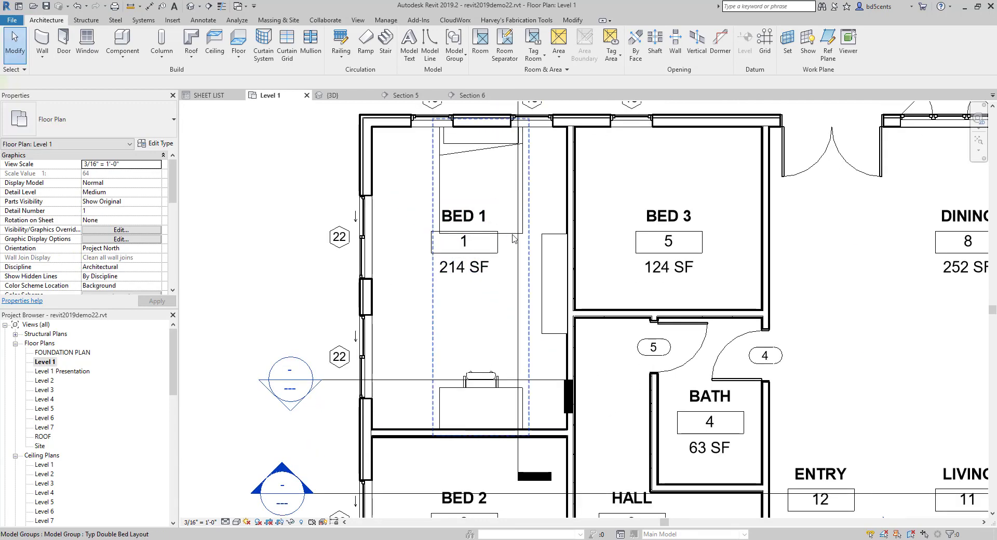
{"action": "left_click", "coordinate": [512, 217]}
{"action": "left_click", "coordinate": [439, 45]}
{"action": "left_click", "coordinate": [191, 106]}
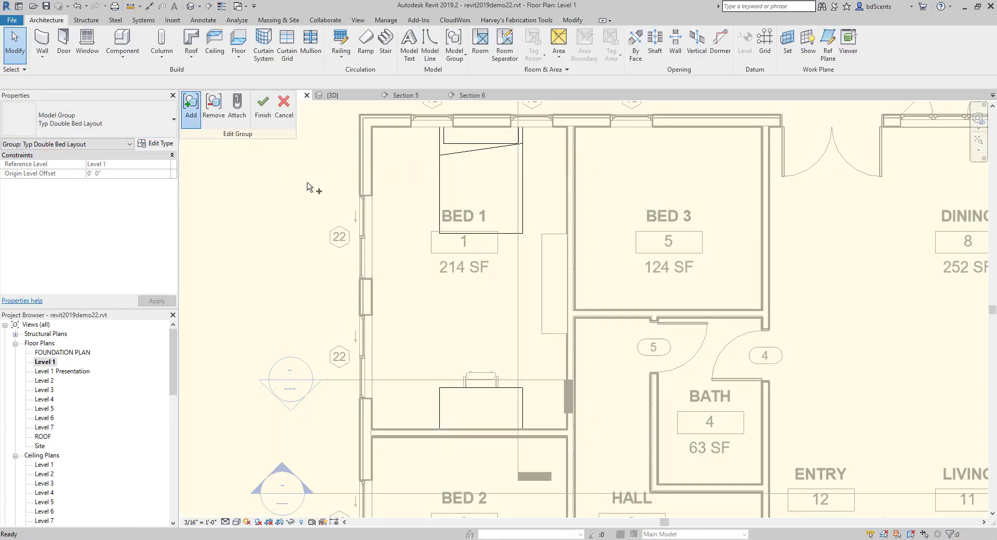
{"action": "left_click", "coordinate": [263, 107]}
Examine which furniture belongs to the Typ Double Bed Layout group instance in BED 1
{"action": "scroll", "coordinate": [540, 257], "scroll_direction": "down", "scroll_amount": 3}
{"action": "scroll", "coordinate": [513, 295], "scroll_direction": "up", "scroll_amount": 1}
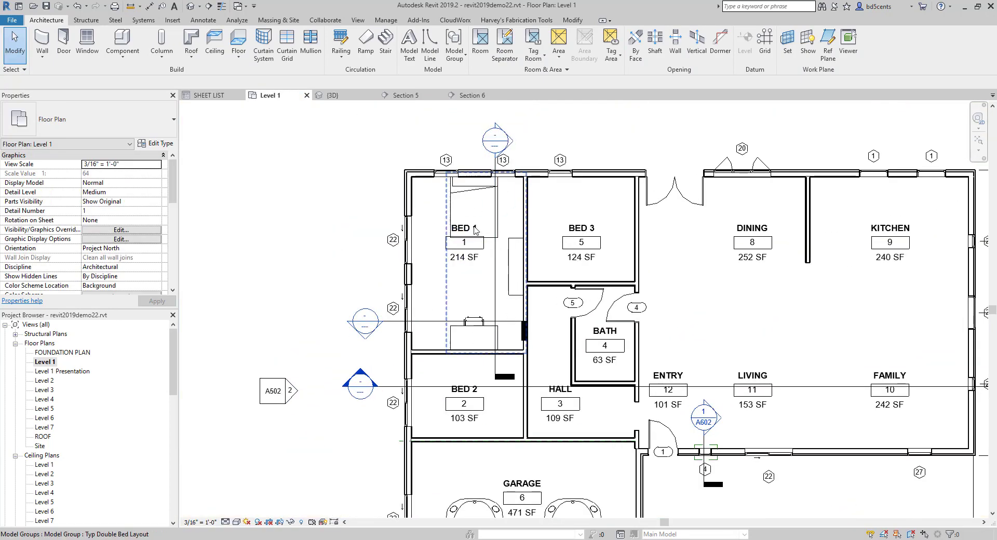
{"action": "left_click", "coordinate": [451, 284]}
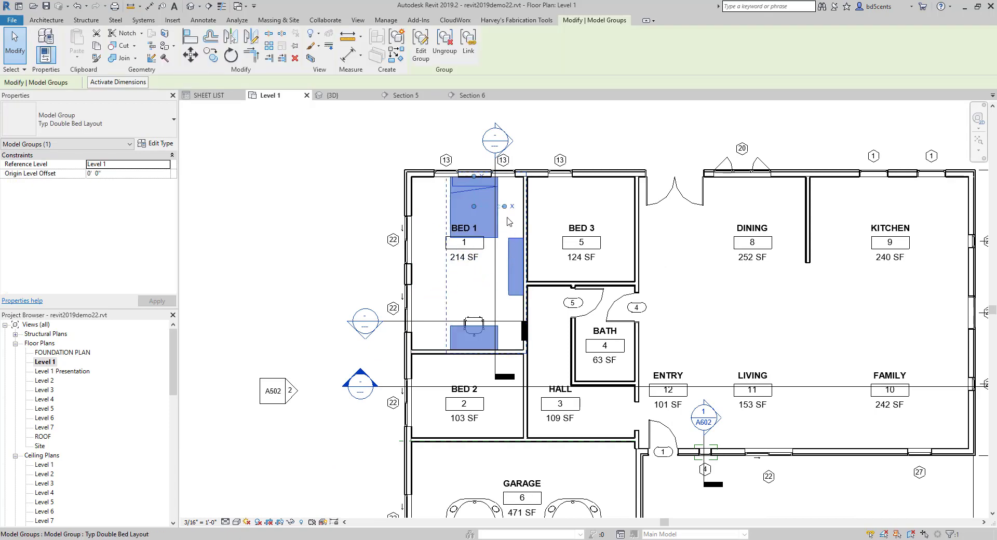
{"action": "middle_click_drag", "start_coordinate": [316, 202], "coordinate": [305, 196]}
{"action": "scroll", "coordinate": [546, 281], "scroll_direction": "down", "scroll_amount": 2}
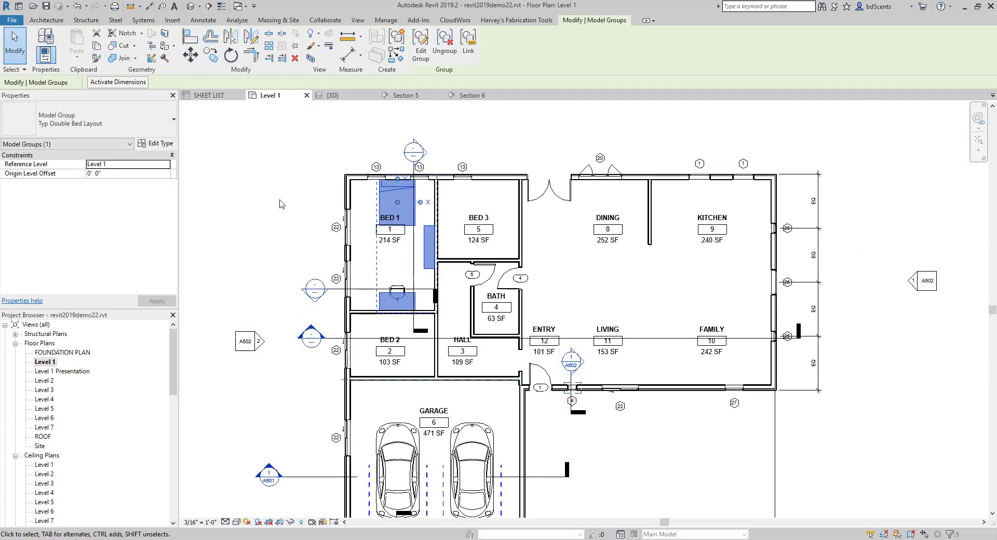
{"action": "scroll", "coordinate": [545, 281], "scroll_direction": "down", "scroll_amount": 1}
{"action": "left_click", "coordinate": [356, 221]}
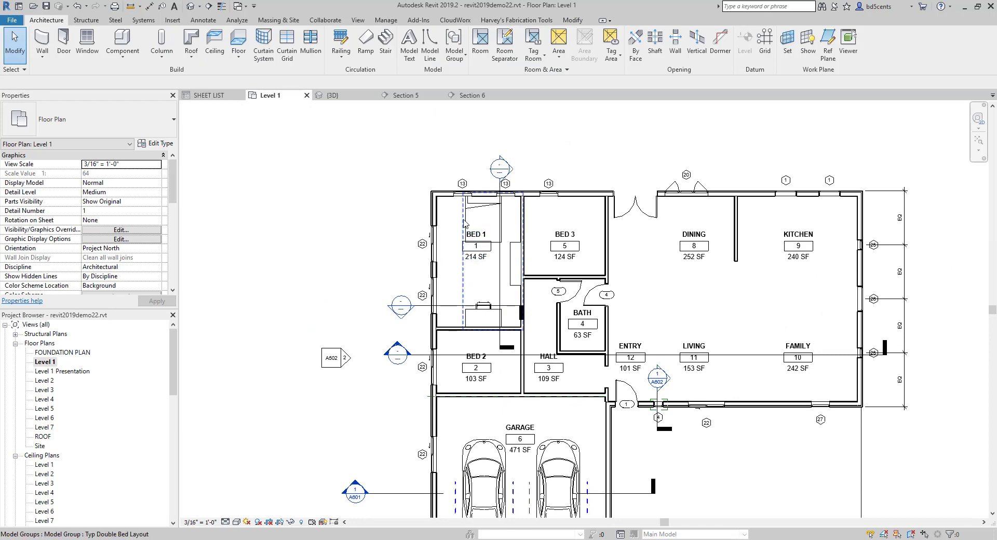
{"action": "left_click", "coordinate": [464, 222]}
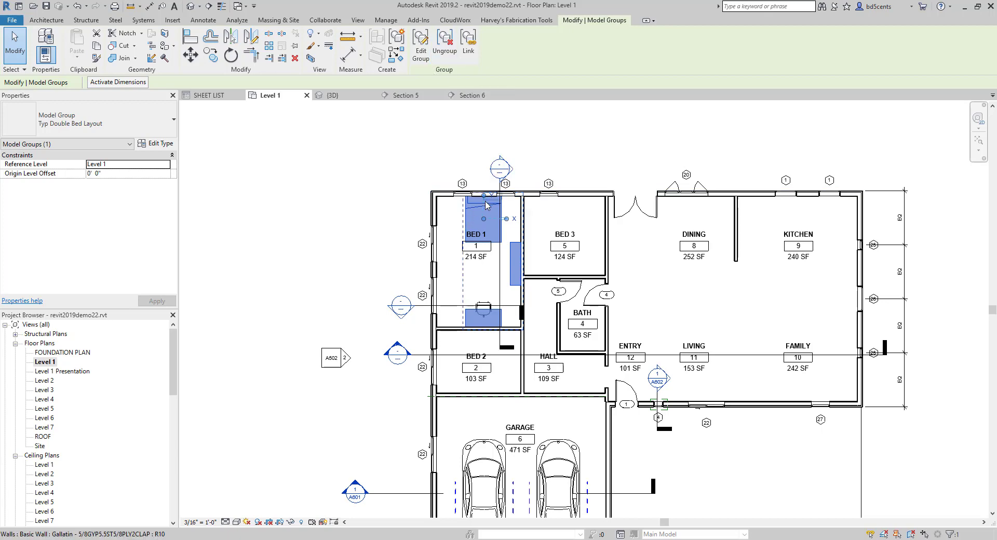
Start saving the Typ Double Bed Layout model group to a file and browse to Box Sync's DDSN 166 - REVIT 1\Demos folder
{"action": "left_click_drag", "start_coordinate": [171, 361], "coordinate": [169, 490]}
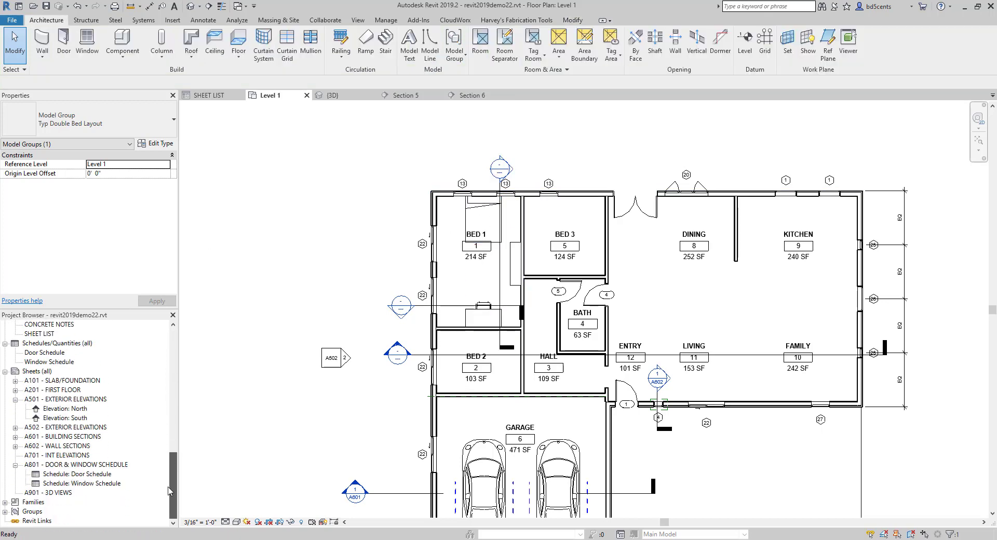
{"action": "left_click", "coordinate": [7, 512]}
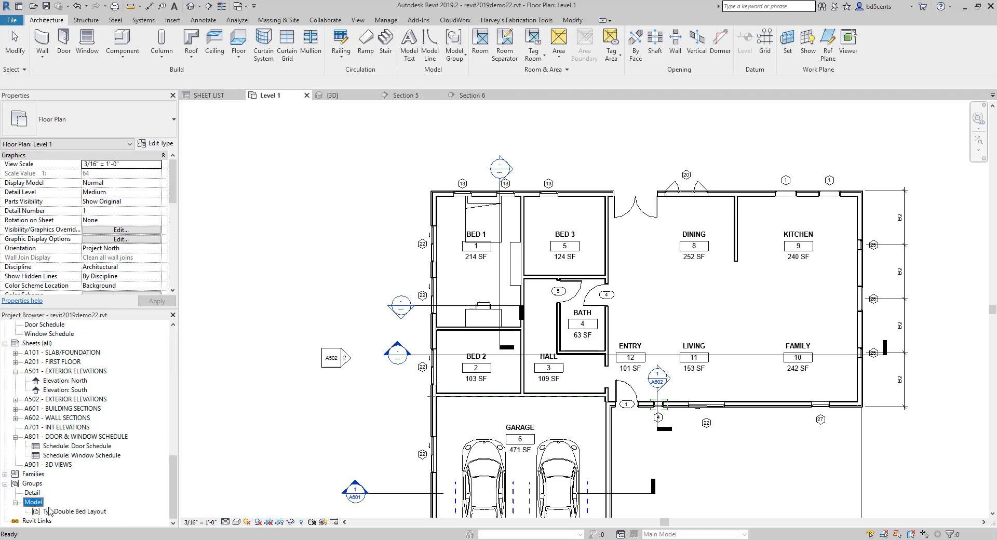
{"action": "right_click", "coordinate": [50, 512]}
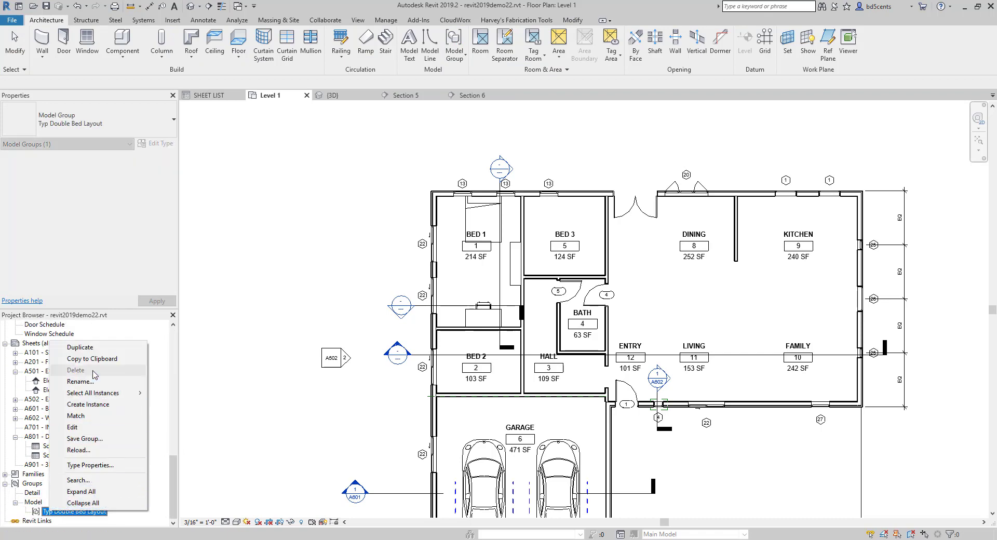
{"action": "left_click", "coordinate": [83, 439]}
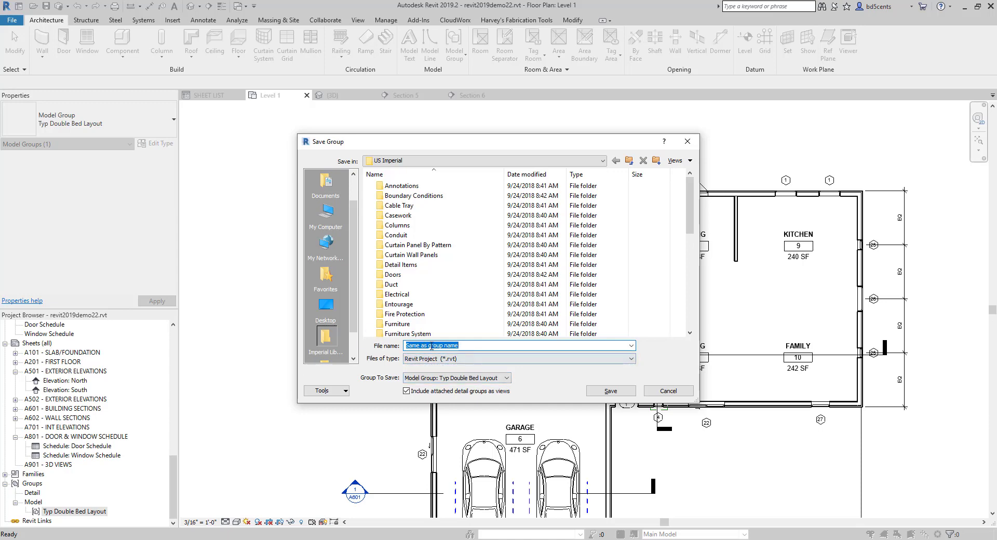
{"action": "left_click", "coordinate": [416, 161]}
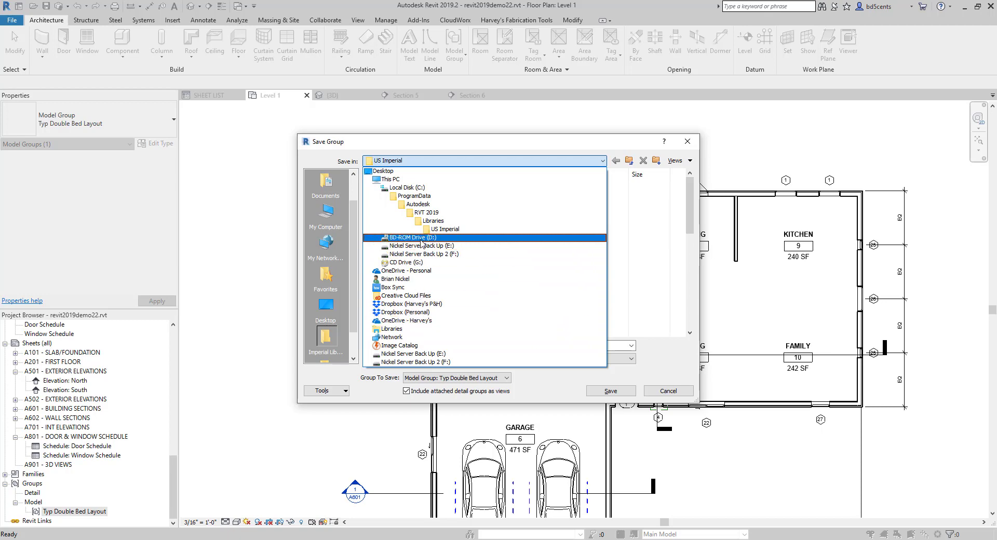
{"action": "left_click", "coordinate": [405, 287]}
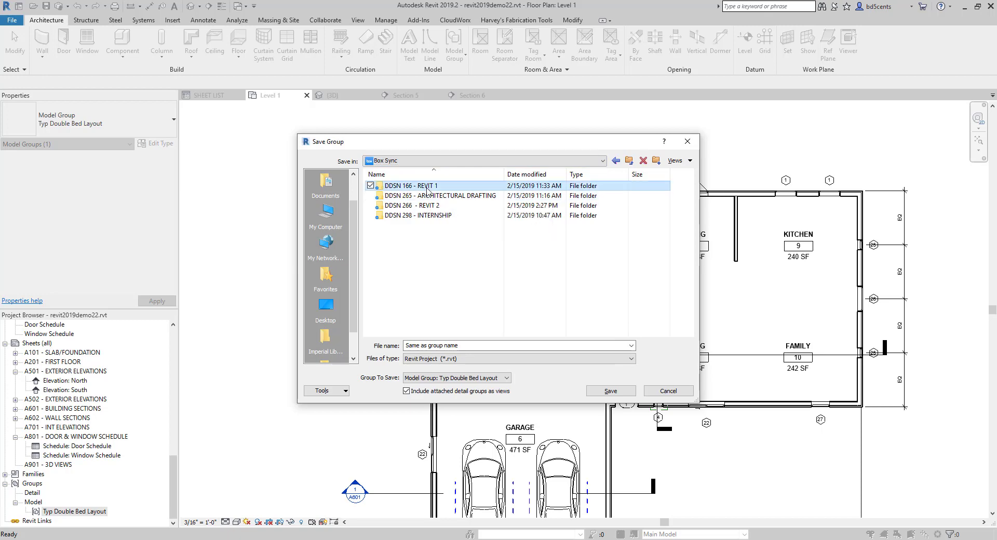
{"action": "double_click", "coordinate": [411, 185]}
{"action": "double_click", "coordinate": [404, 255]}
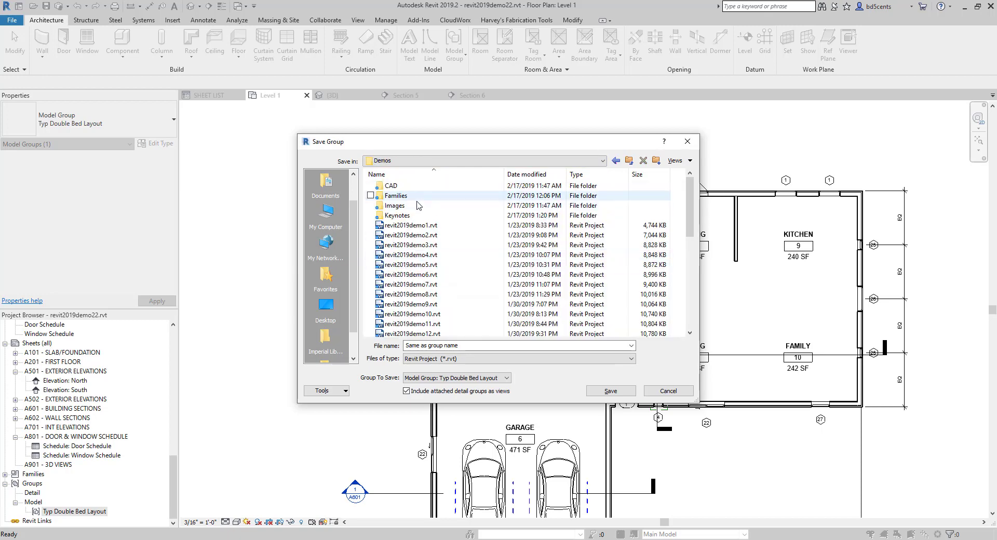
Create a folder named Groups in Demos and save the group there with the file name same as the group name
{"action": "left_click", "coordinate": [629, 161]}
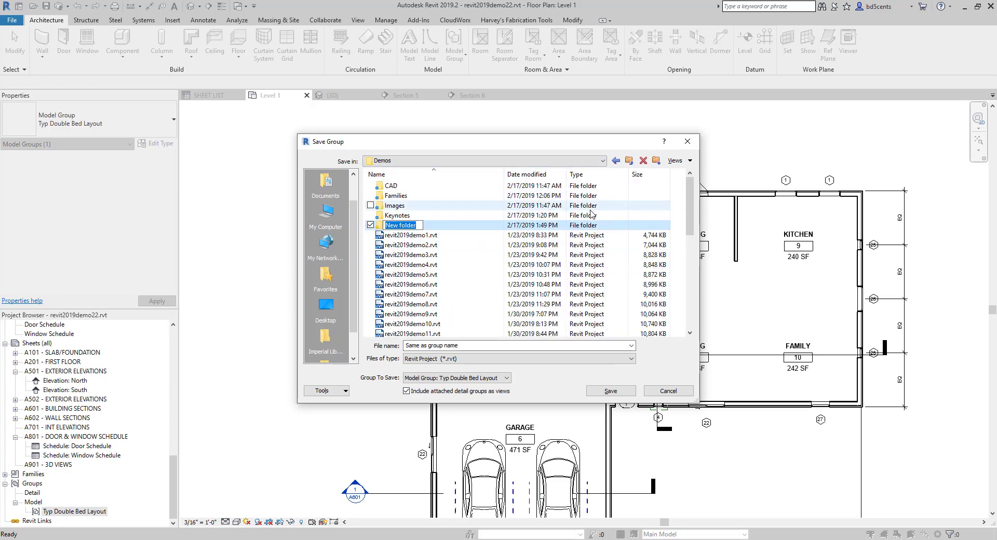
{"action": "type", "text": "Groups"}
{"action": "key", "text": "Return"}
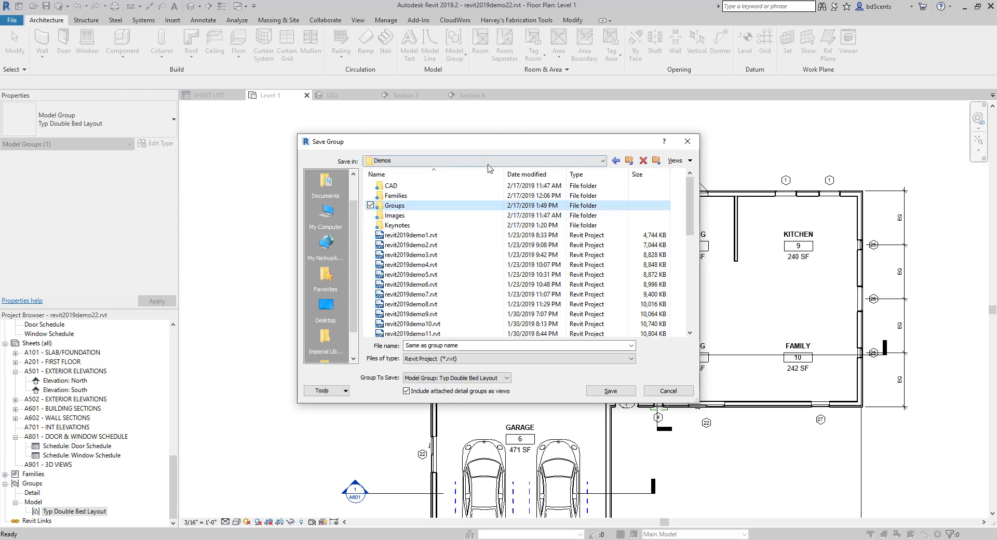
{"action": "double_click", "coordinate": [424, 211]}
{"action": "left_click", "coordinate": [613, 392]}
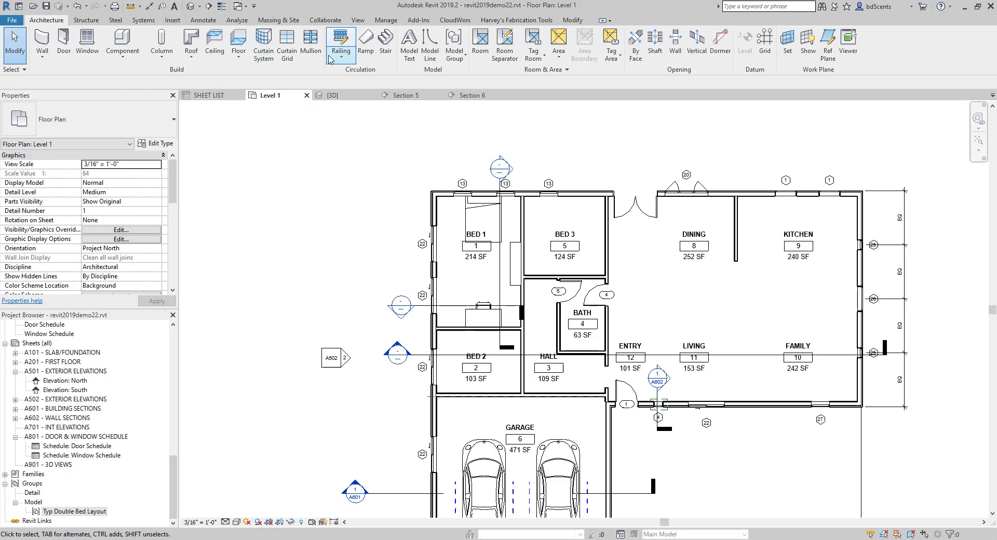
Load Typ Double Bed Layout.rvt as a group from Box Sync's DDSN 166 - REVIT 1\Demos\Groups folder, including attached details and replacing the existing group
{"action": "left_click", "coordinate": [174, 21]}
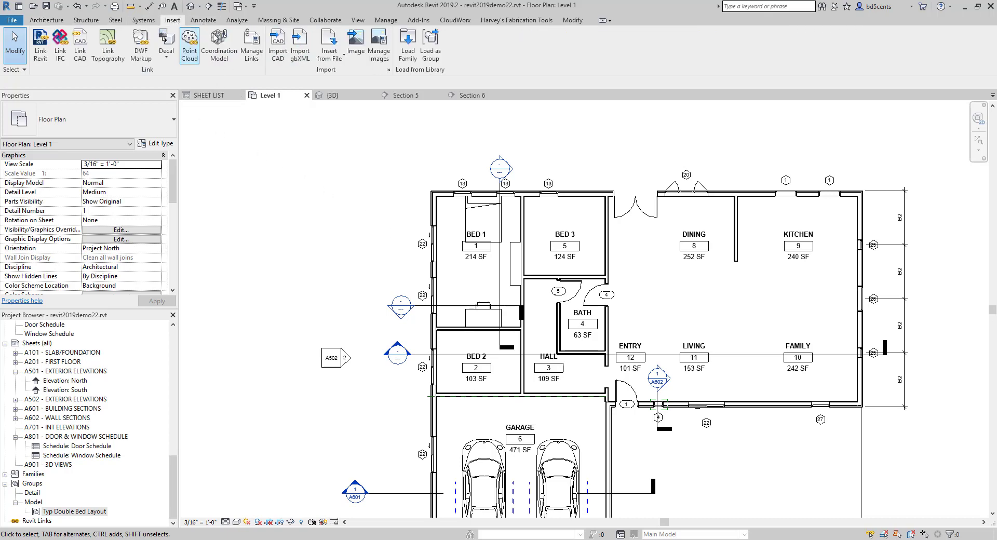
{"action": "left_click", "coordinate": [431, 55]}
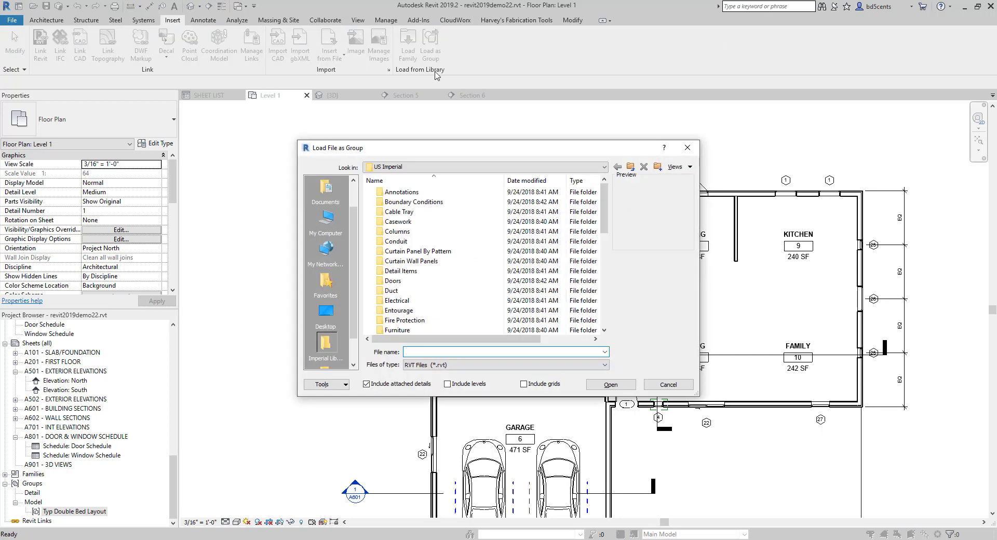
{"action": "left_click", "coordinate": [473, 165]}
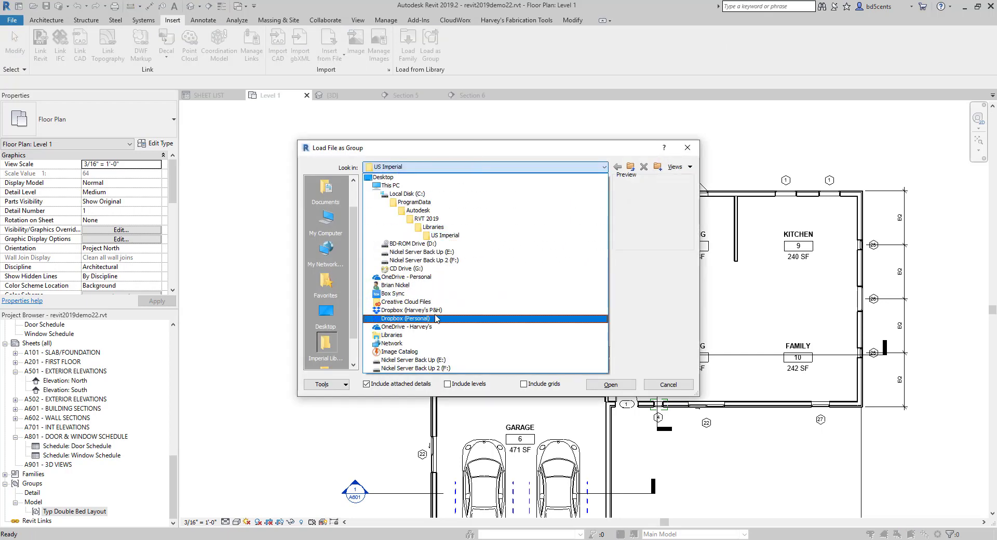
{"action": "left_click", "coordinate": [429, 294]}
{"action": "double_click", "coordinate": [416, 193]}
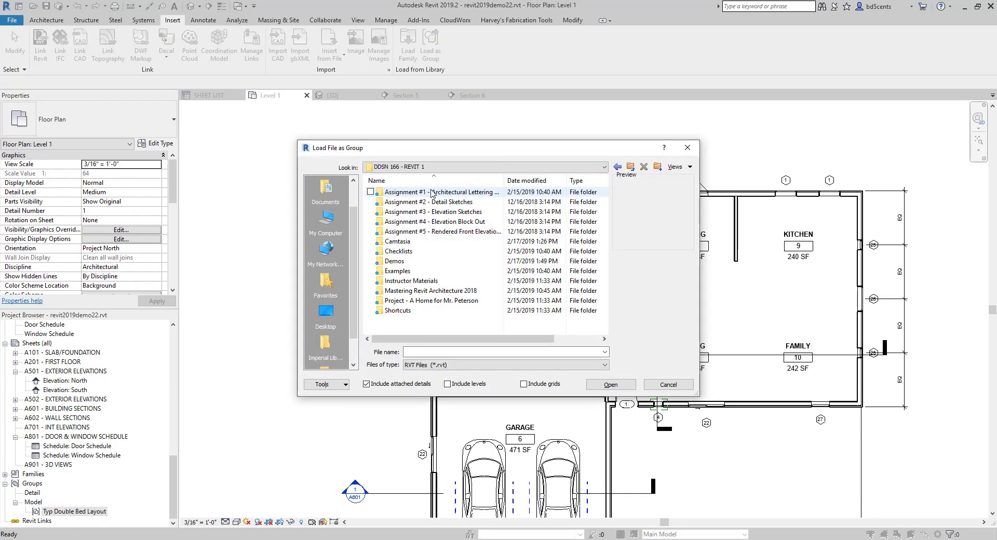
{"action": "left_click", "coordinate": [424, 263]}
{"action": "double_click", "coordinate": [424, 263]}
{"action": "double_click", "coordinate": [411, 212]}
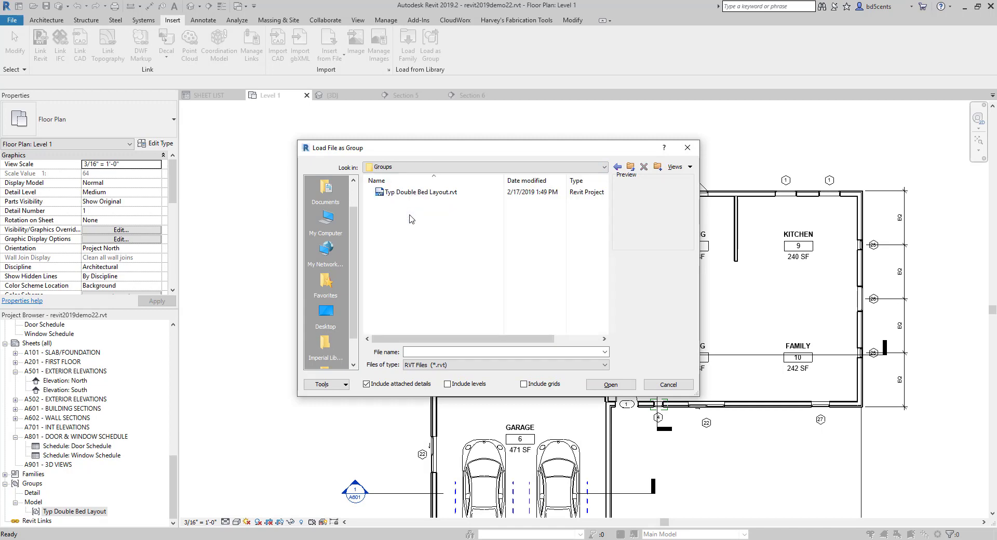
{"action": "left_click", "coordinate": [411, 193]}
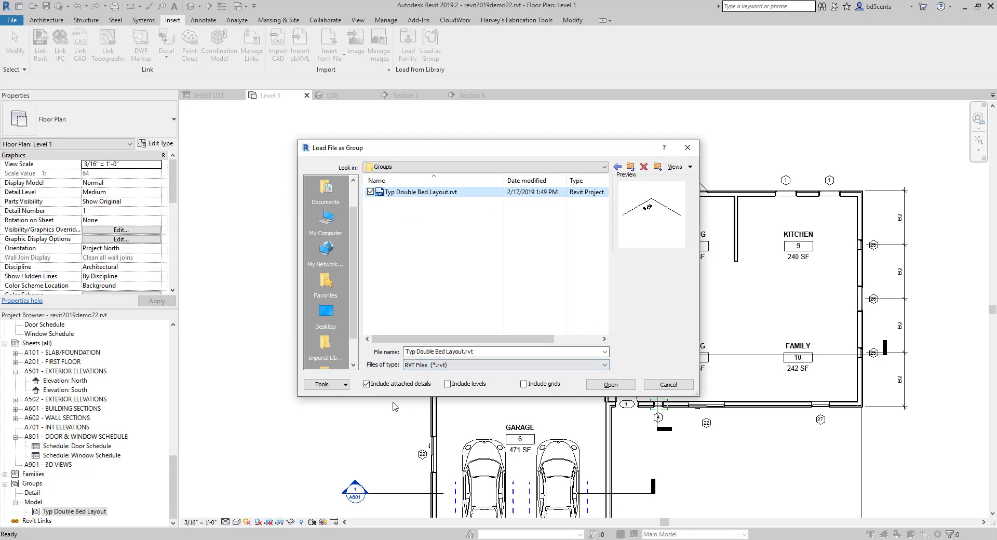
{"action": "left_click", "coordinate": [611, 384]}
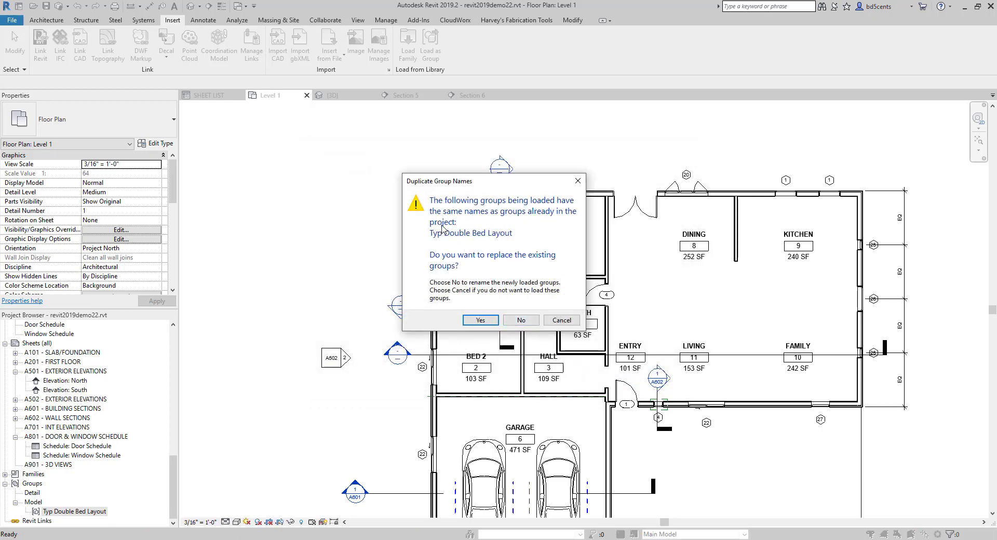
{"action": "left_click", "coordinate": [478, 320]}
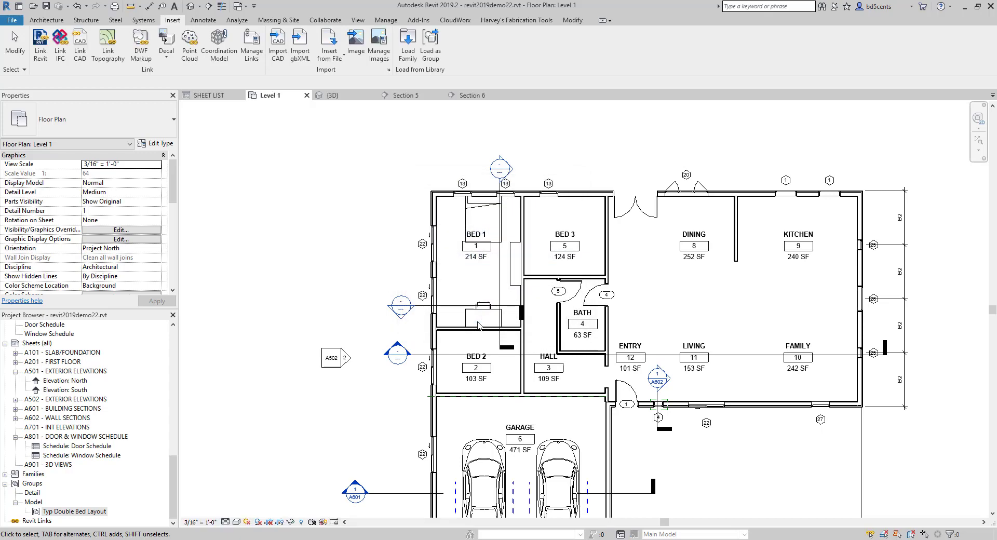
Place five additional instances of the Typ Double Bed Layout group in a row outside the house, west of BED 1
{"action": "left_click", "coordinate": [474, 223]}
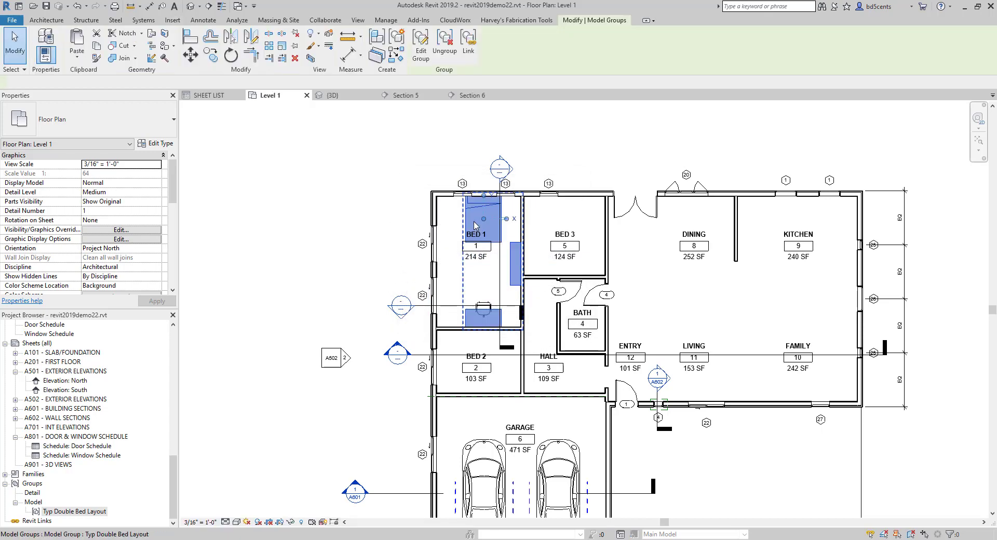
{"action": "right_click", "coordinate": [474, 223]}
{"action": "left_click", "coordinate": [483, 296]}
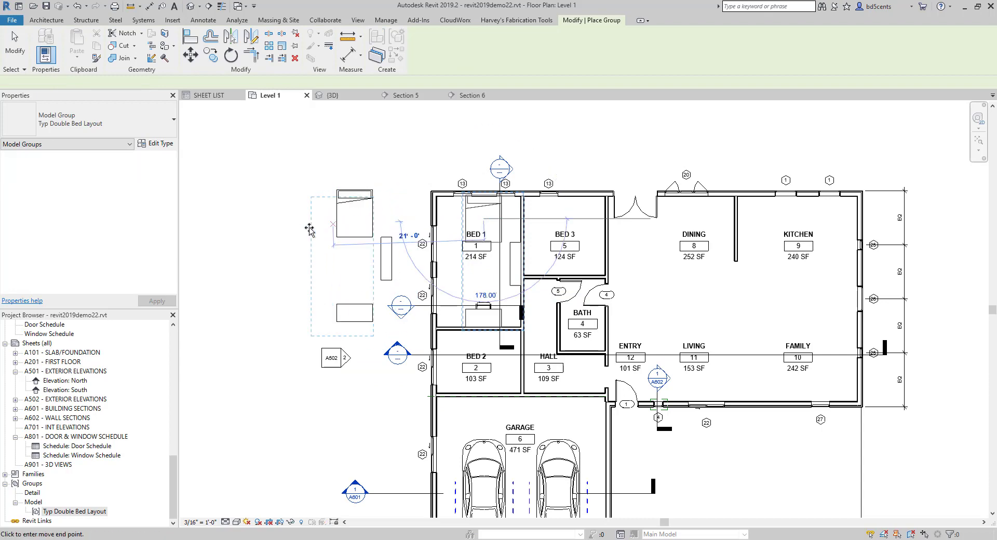
{"action": "left_click", "coordinate": [236, 194]}
{"action": "scroll", "coordinate": [237, 195], "scroll_direction": "down", "scroll_amount": 3}
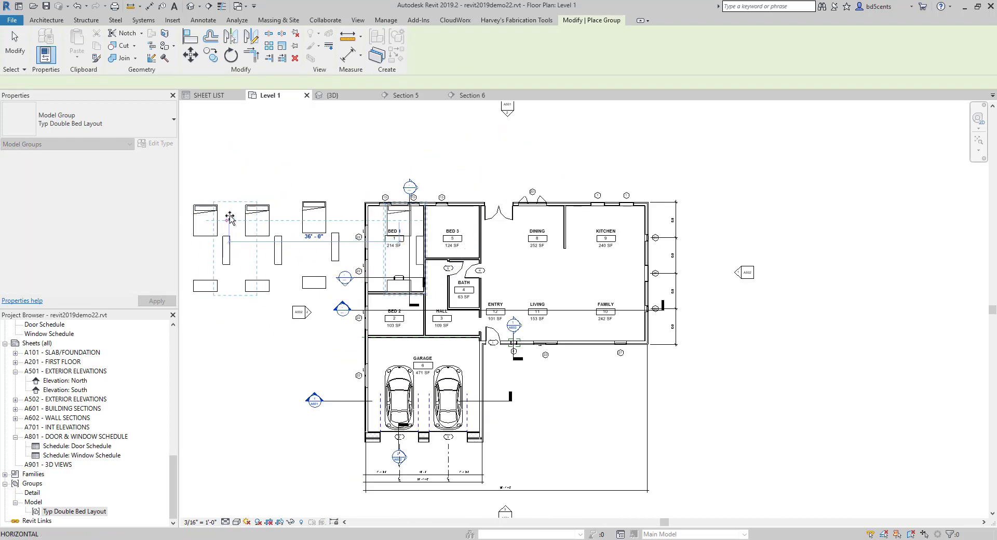
{"action": "middle_click_drag", "start_coordinate": [152, 217], "coordinate": [319, 217]}
{"action": "left_click", "coordinate": [311, 217]}
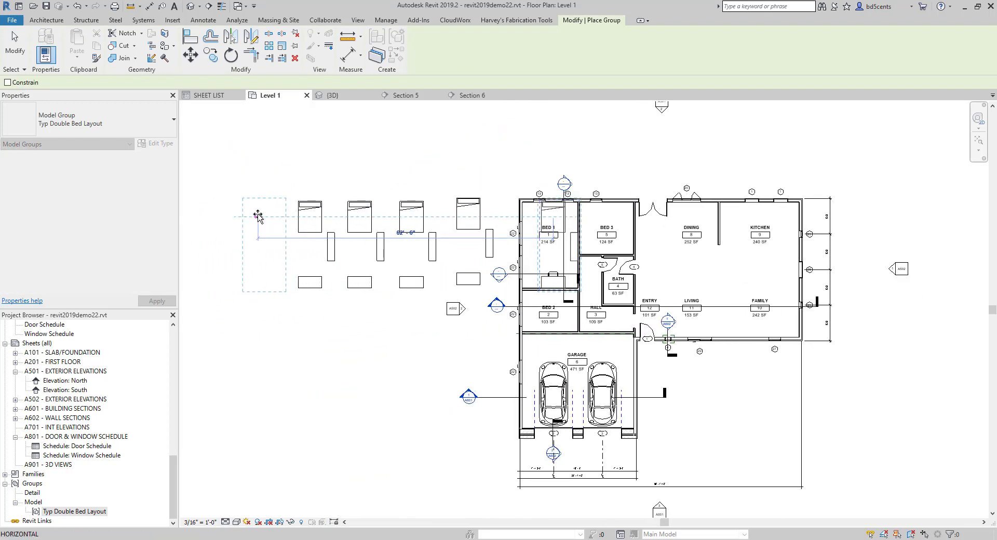
{"action": "left_click", "coordinate": [259, 217]}
{"action": "key", "text": "Escape"}
{"action": "key", "text": "Escape"}
Edit the middle outside instance of the Typ Double Bed Layout group, moving its narrow east-side dresser slightly south, and finish the group edit
{"action": "left_click", "coordinate": [360, 218]}
{"action": "left_click", "coordinate": [414, 52]}
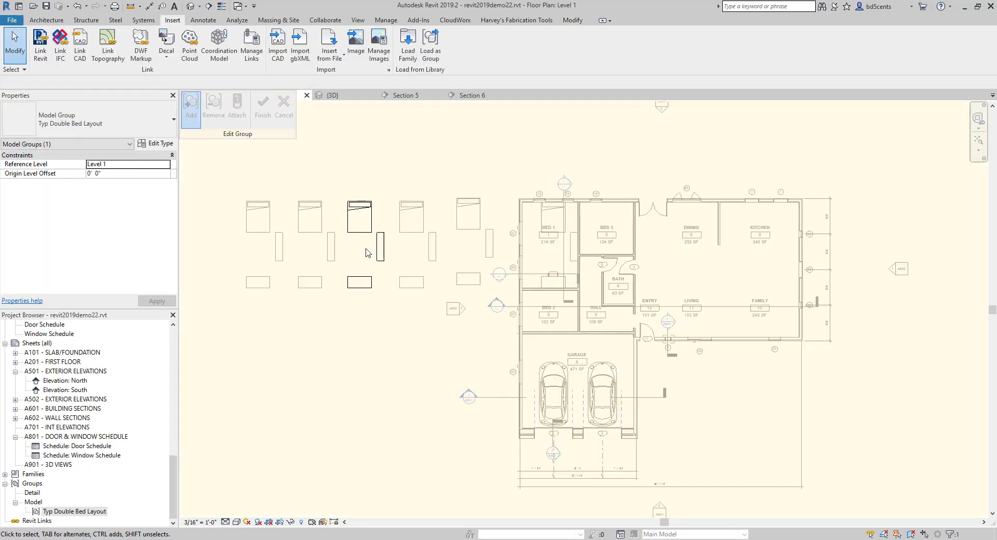
{"action": "scroll", "coordinate": [367, 251], "scroll_direction": "up", "scroll_amount": 2}
{"action": "left_click", "coordinate": [388, 243]}
{"action": "left_click_drag", "start_coordinate": [390, 241], "coordinate": [389, 252]}
{"action": "key", "text": "Escape"}
{"action": "left_click", "coordinate": [263, 107]}
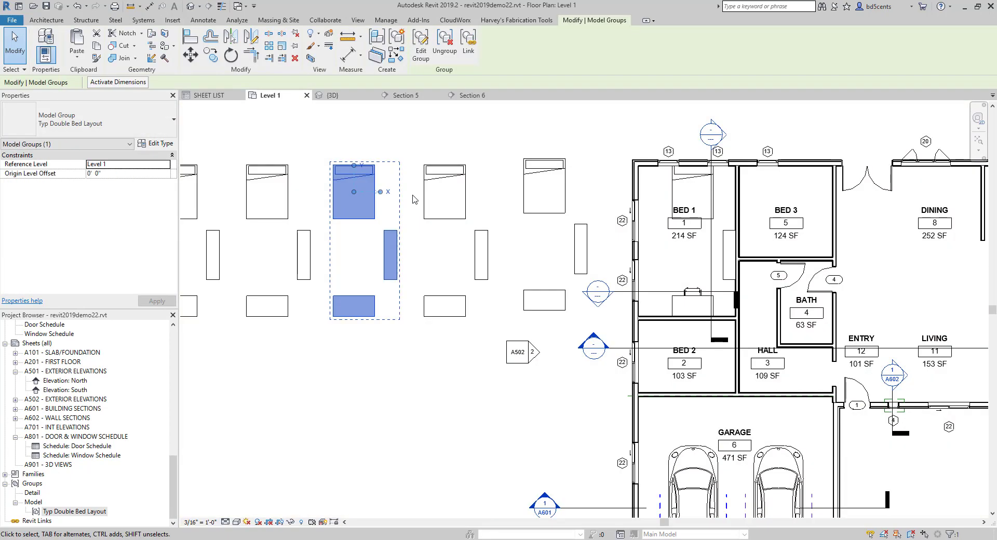
Delete all five instances of the Typ Double Bed Layout group outside the house, keeping the one in BED 1
{"action": "scroll", "coordinate": [398, 184], "scroll_direction": "down", "scroll_amount": 2}
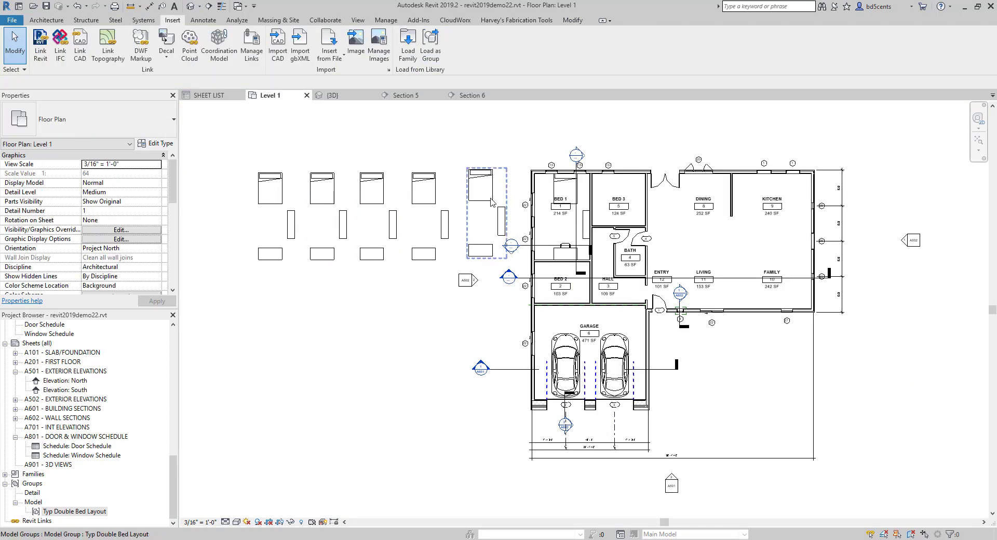
{"action": "left_click", "coordinate": [424, 201]}
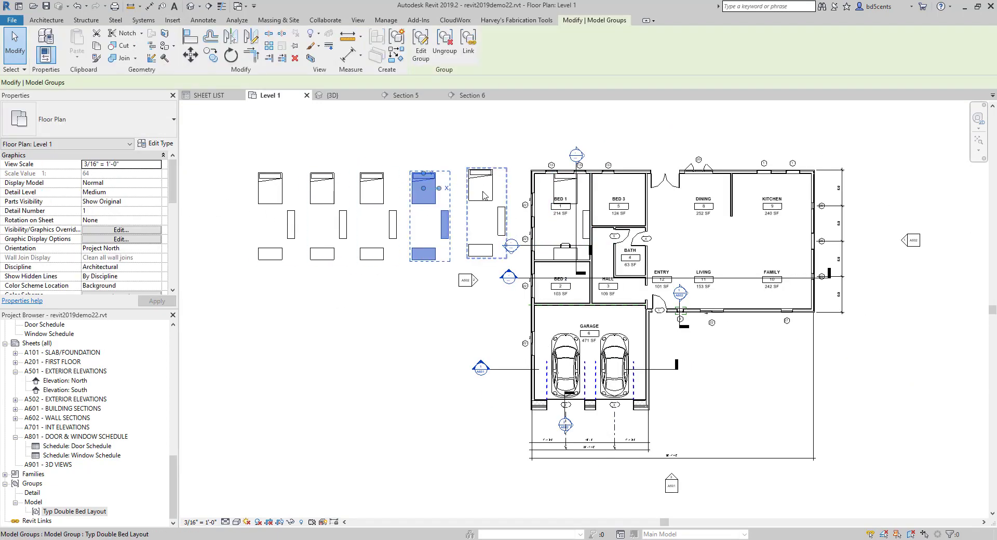
{"action": "key", "text": "Delete"}
{"action": "left_click", "coordinate": [369, 199]}
{"action": "key", "text": "Delete"}
{"action": "left_click", "coordinate": [328, 200]}
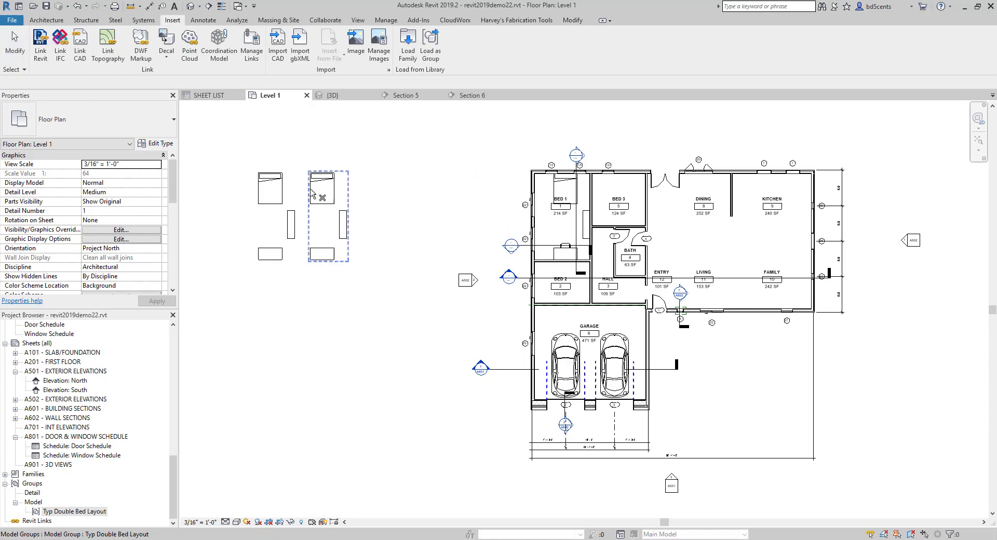
{"action": "key", "text": "Delete"}
{"action": "left_click", "coordinate": [292, 218]}
{"action": "key", "text": "Delete"}
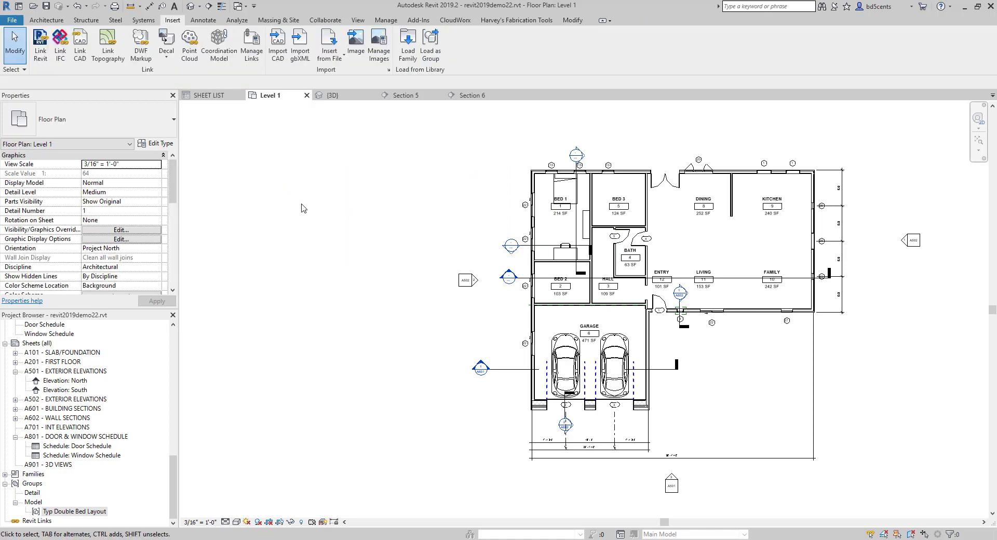
Start saving the project under a new name in the Demos folder, using revit2019demo34.rvt as the basis for the file name
{"action": "middle_click_drag", "start_coordinate": [611, 192], "coordinate": [526, 190]}
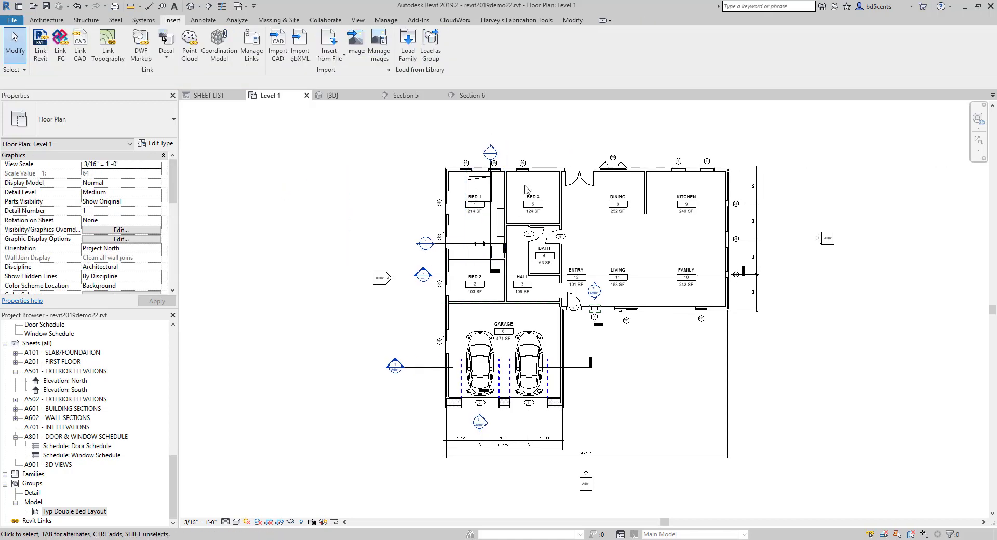
{"action": "left_click", "coordinate": [12, 22]}
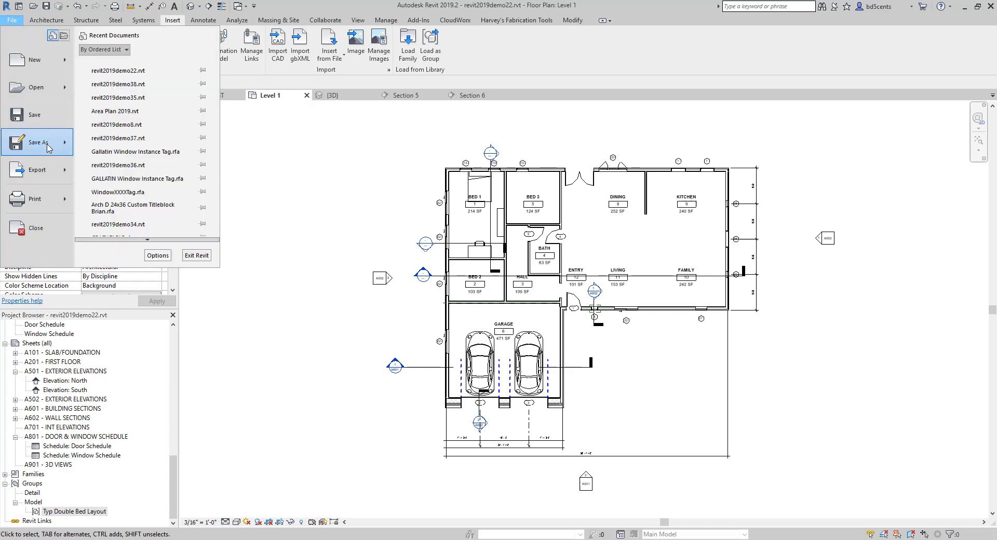
{"action": "mouse_move", "coordinate": [42, 143]}
{"action": "left_click", "coordinate": [154, 113]}
{"action": "scroll", "coordinate": [298, 276], "scroll_direction": "down", "scroll_amount": 4}
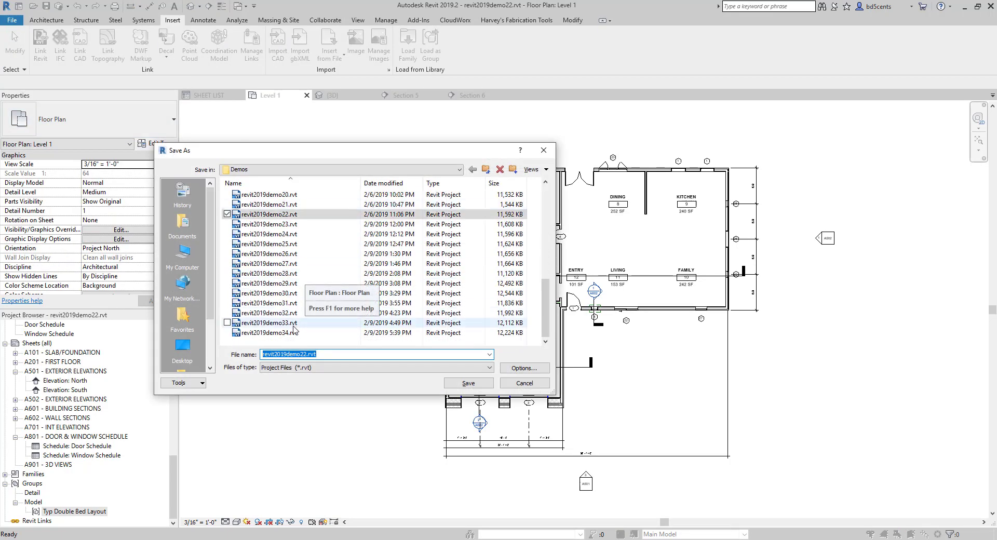
{"action": "left_click", "coordinate": [293, 333]}
{"action": "double_click", "coordinate": [306, 354]}
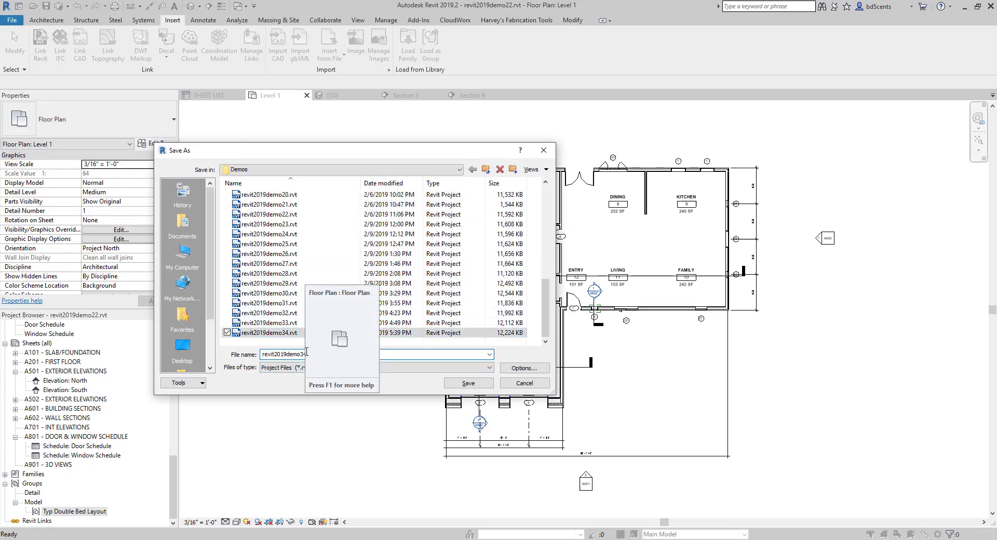
Recheck the existing project files in DDSN 166 - REVIT 1\Demos and save the project there as revit2019demo39.rvt
{"action": "left_click", "coordinate": [313, 170]}
{"action": "left_click", "coordinate": [302, 229]}
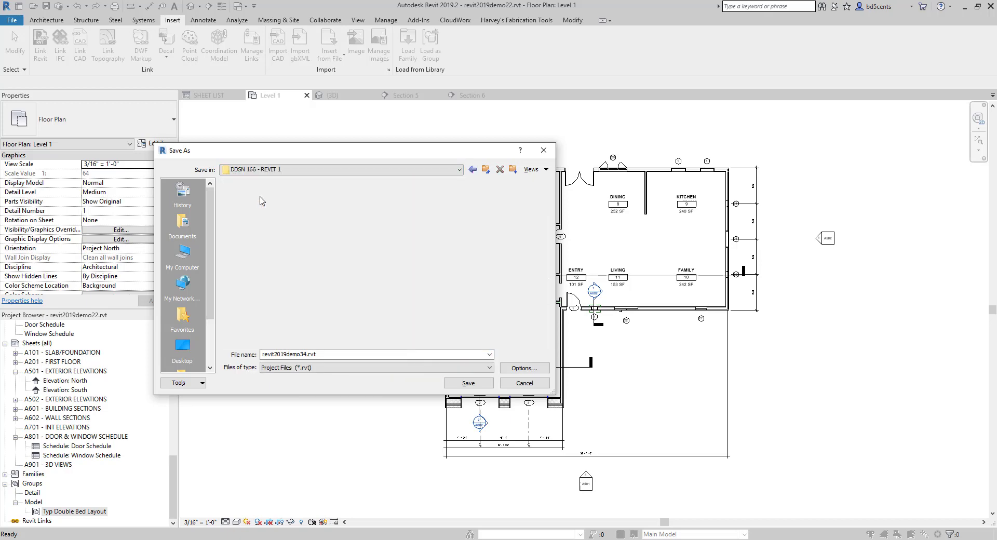
{"action": "double_click", "coordinate": [267, 264]}
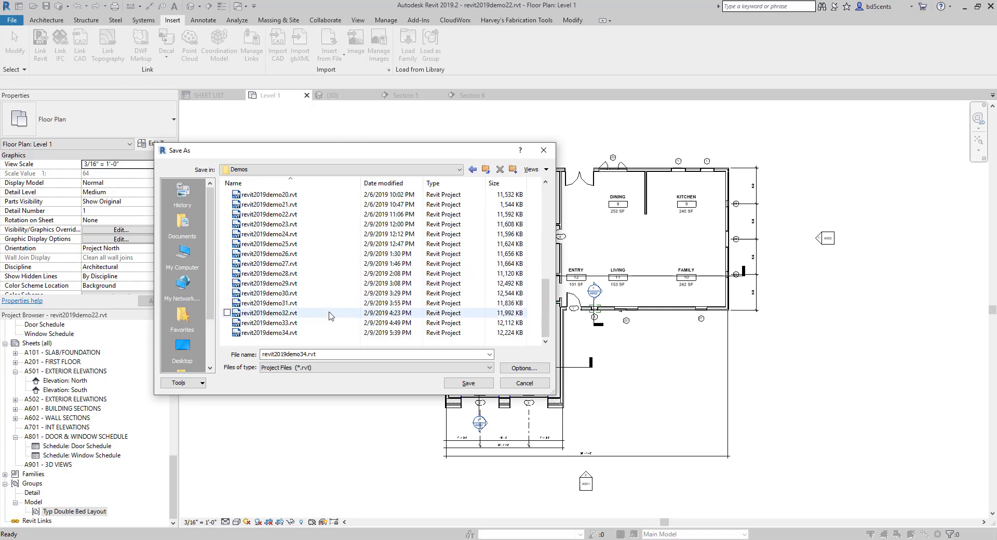
{"action": "scroll", "coordinate": [290, 338], "scroll_direction": "up", "scroll_amount": 5}
{"action": "scroll", "coordinate": [292, 328], "scroll_direction": "down", "scroll_amount": 8}
{"action": "left_click", "coordinate": [308, 354]}
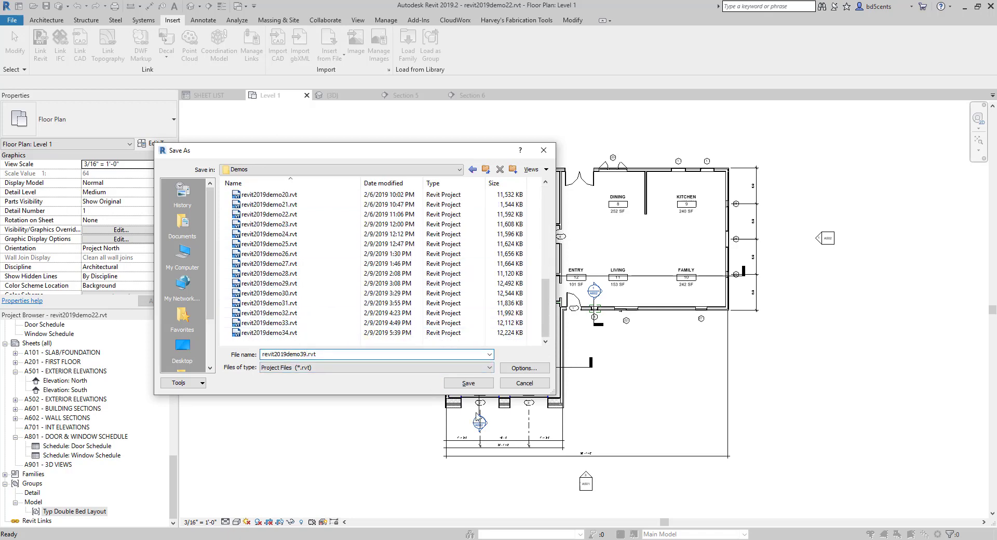
{"action": "left_click", "coordinate": [466, 383]}
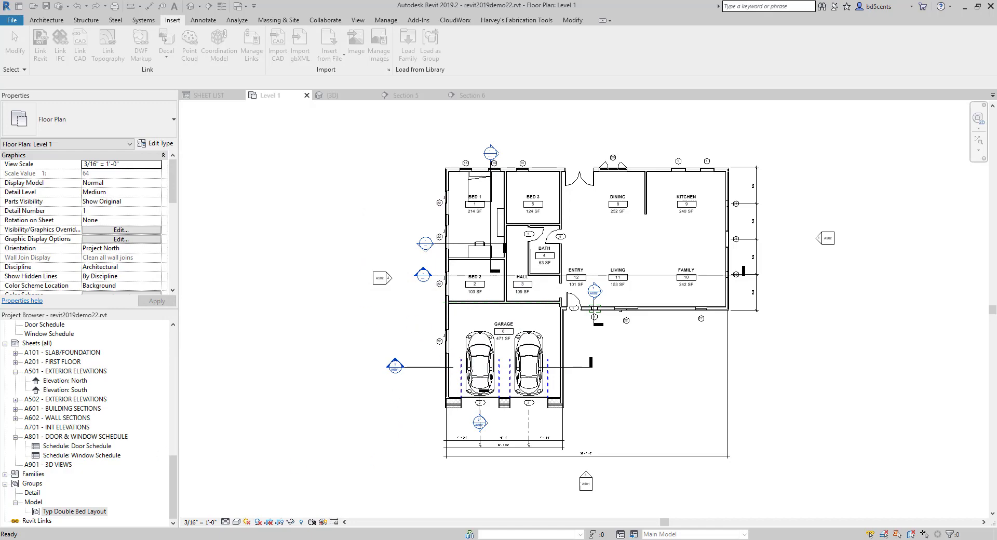